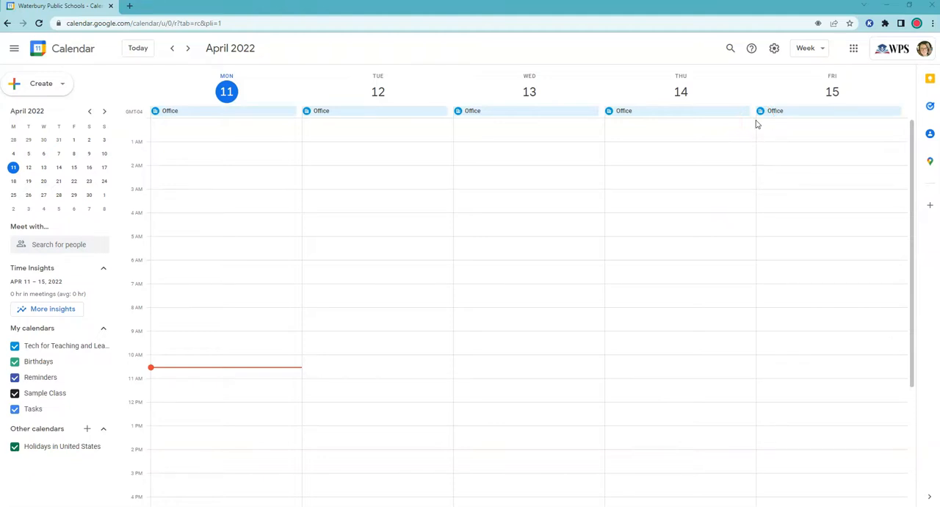
- Enable creating appointment schedules instead of appointment slots in the general calendar settings and return to the calendar
{"action": "left_click", "coordinate": [776, 49]}
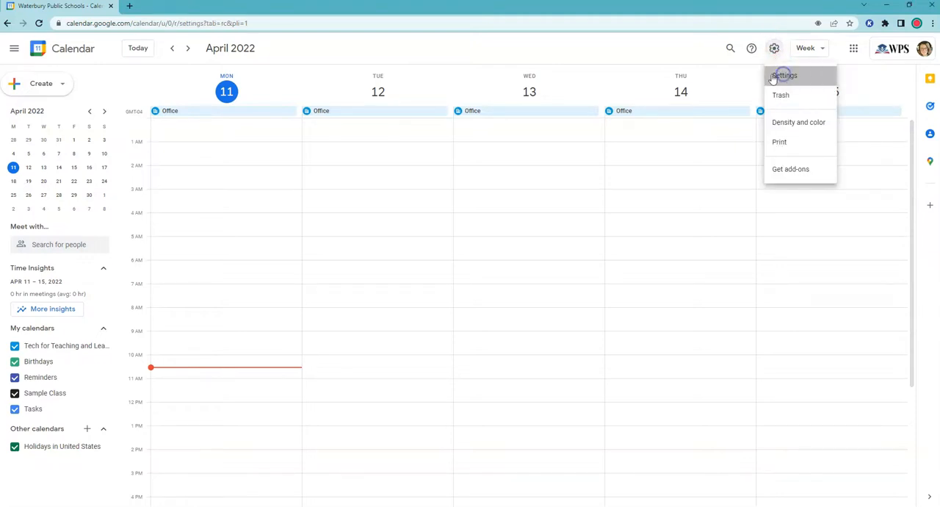
{"action": "left_click", "coordinate": [785, 76]}
{"action": "scroll", "coordinate": [408, 318], "scroll_direction": "down", "scroll_amount": 5}
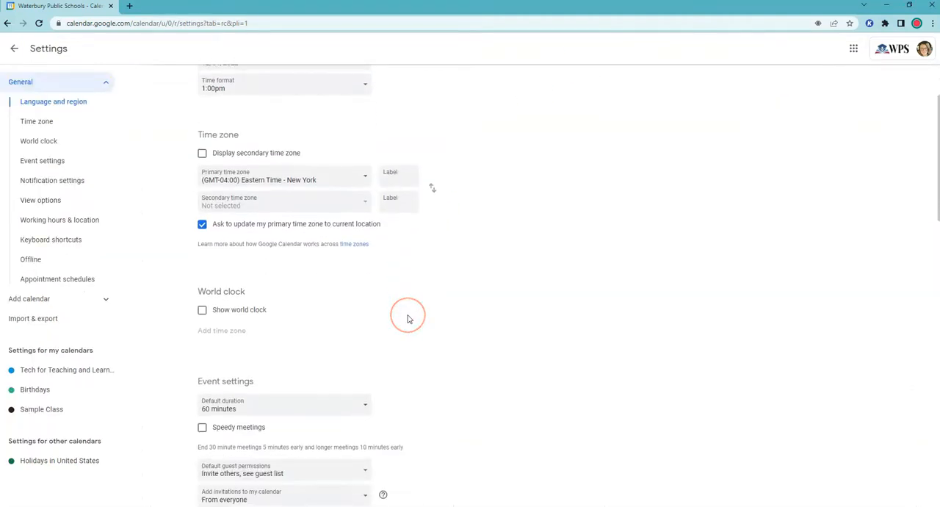
{"action": "scroll", "coordinate": [409, 318], "scroll_direction": "down", "scroll_amount": 9}
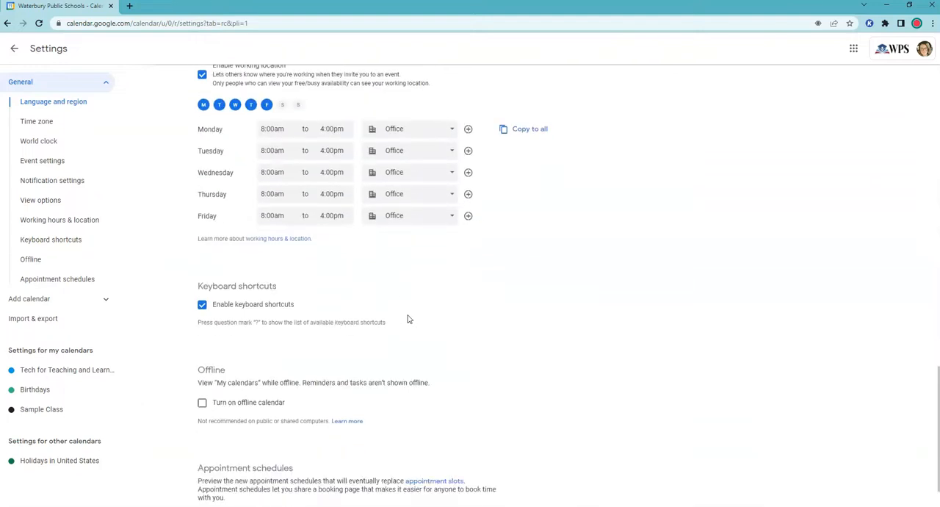
{"action": "left_click", "coordinate": [477, 375]}
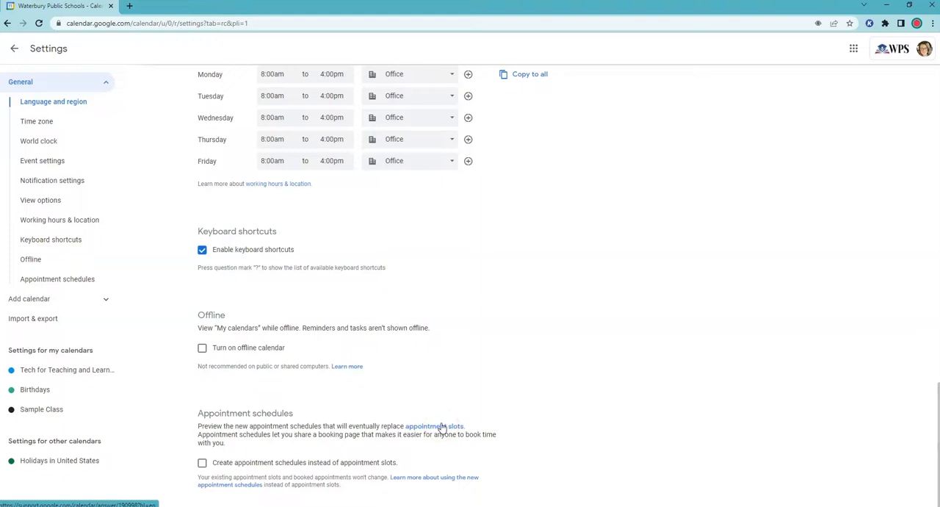
{"action": "left_click", "coordinate": [202, 463]}
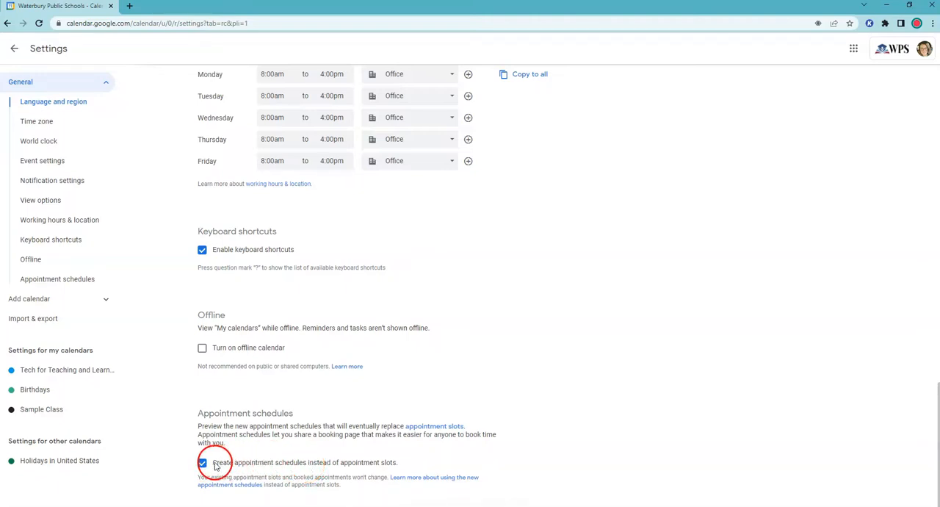
{"action": "scroll", "coordinate": [311, 462], "scroll_direction": "up", "scroll_amount": 20}
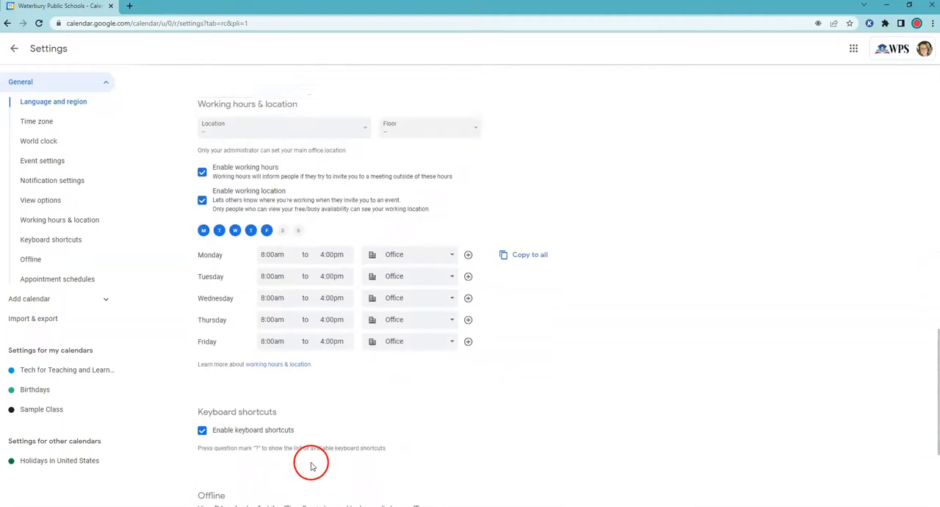
{"action": "left_click", "coordinate": [14, 48]}
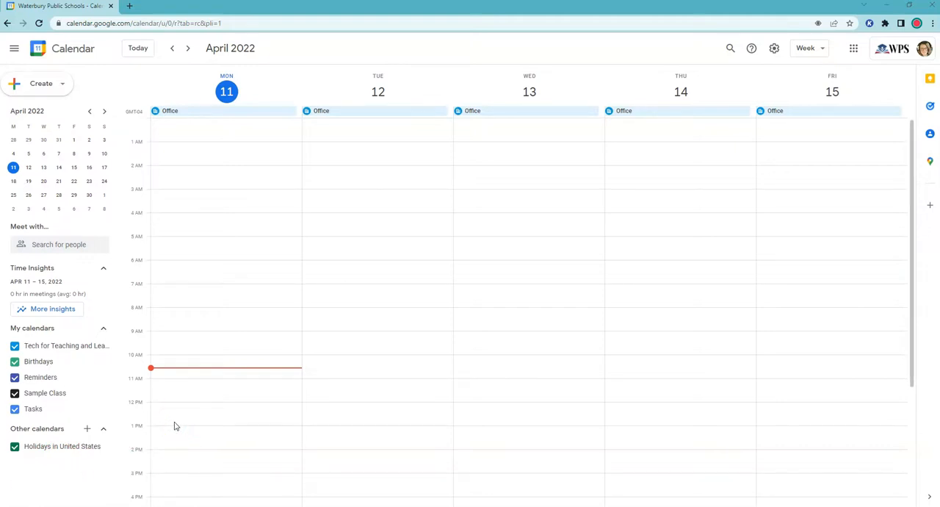
- Start a new bookable appointment schedule on Monday, April 11 from 8:00am to 9:00am
{"action": "left_click", "coordinate": [181, 314]}
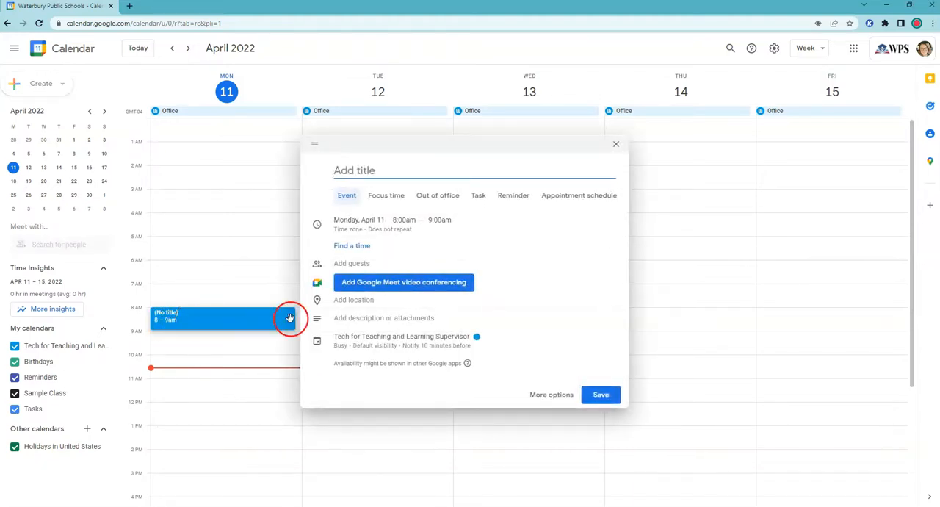
{"action": "left_click", "coordinate": [568, 197]}
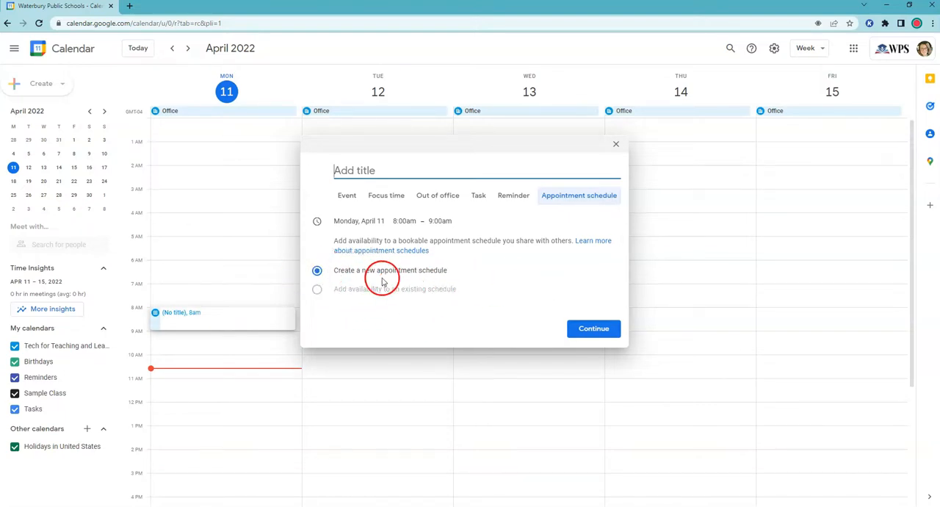
{"action": "left_click", "coordinate": [588, 328]}
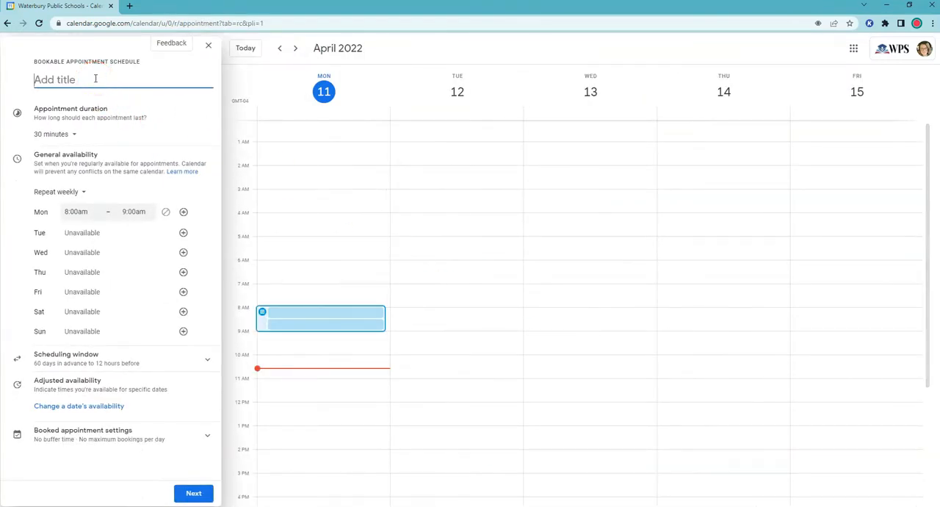
- Title the appointment schedule "15 Minute Meeting" and set the appointment duration to 15 minutes
{"action": "type", "text": "15 Minute Meeting"}
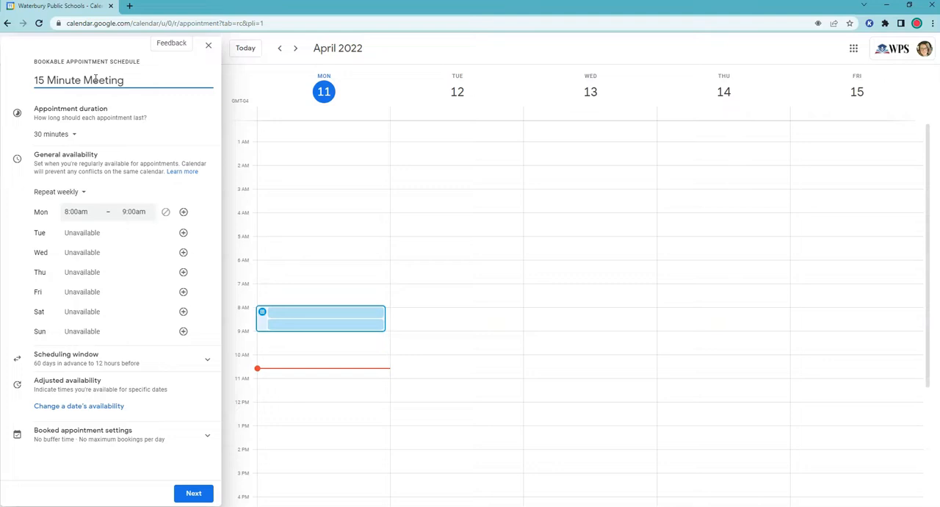
{"action": "left_click", "coordinate": [74, 133]}
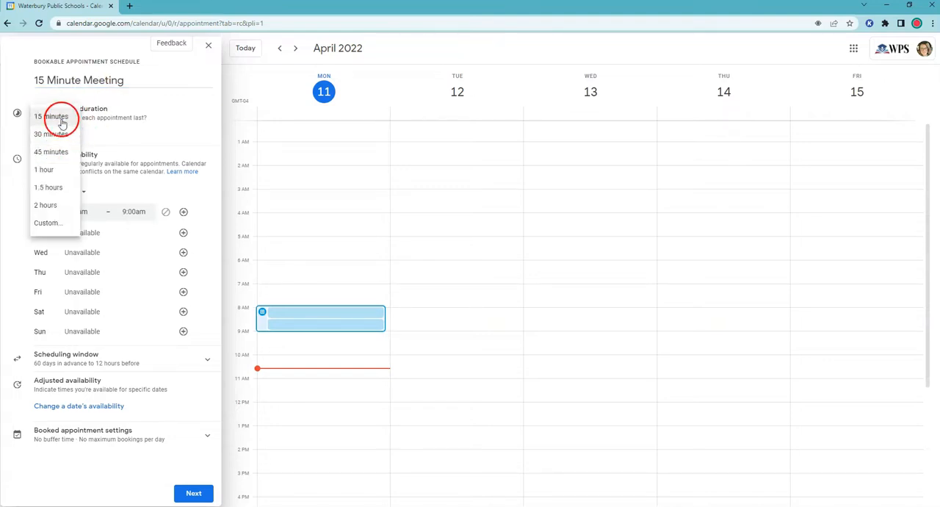
{"action": "left_click", "coordinate": [62, 121]}
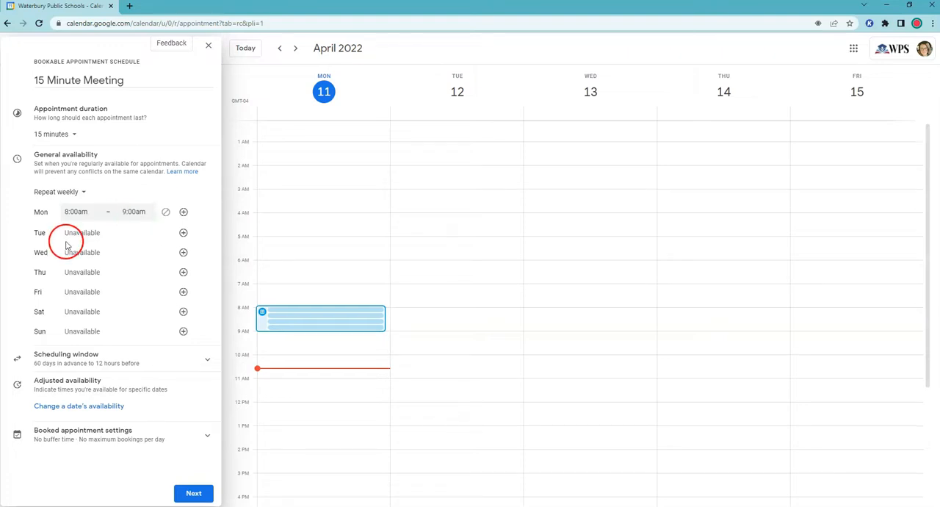
- Extend the Monday general availability to end at 11:00am
{"action": "left_click", "coordinate": [135, 212]}
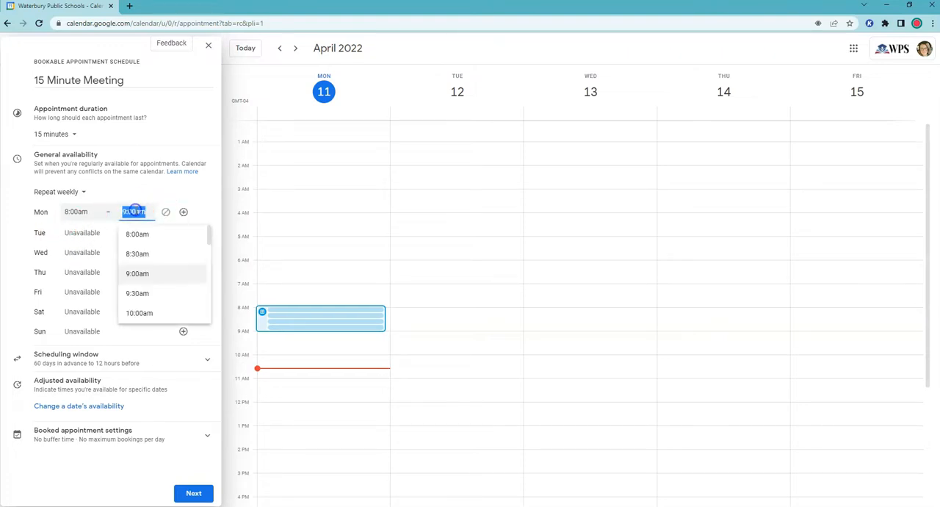
{"action": "scroll", "coordinate": [150, 272], "scroll_direction": "down", "scroll_amount": 2}
{"action": "left_click", "coordinate": [144, 303]}
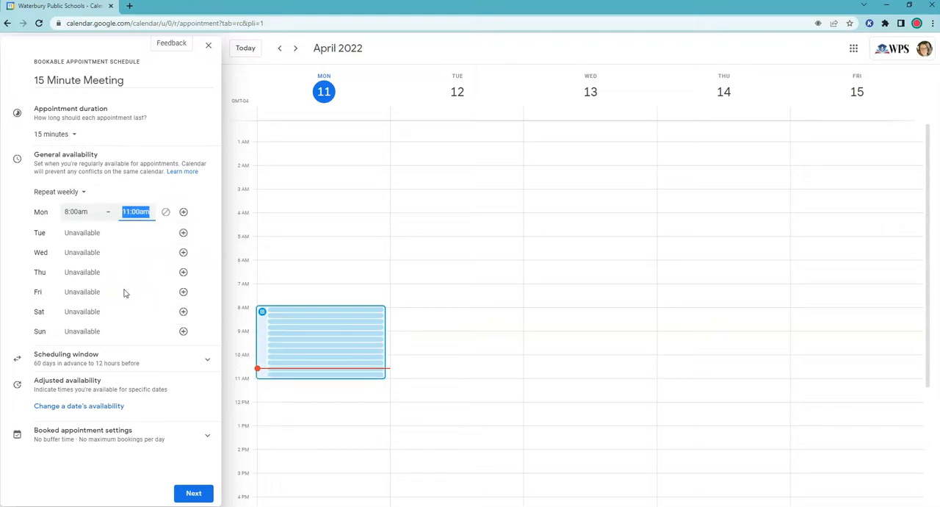
- Set the minimum time before an appointment can be booked to 72 hours and add Apr 19, 2022 as an unavailable date
{"action": "left_click", "coordinate": [103, 358]}
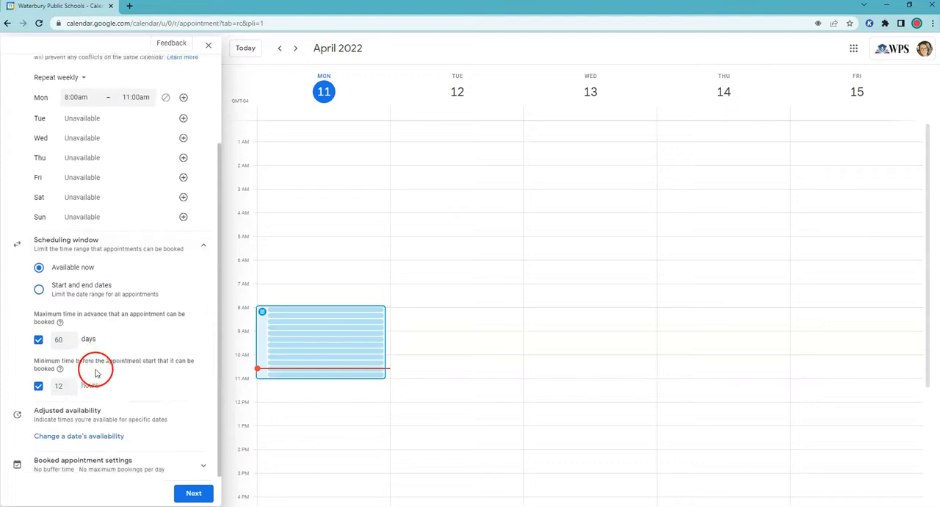
{"action": "double_click", "coordinate": [60, 382]}
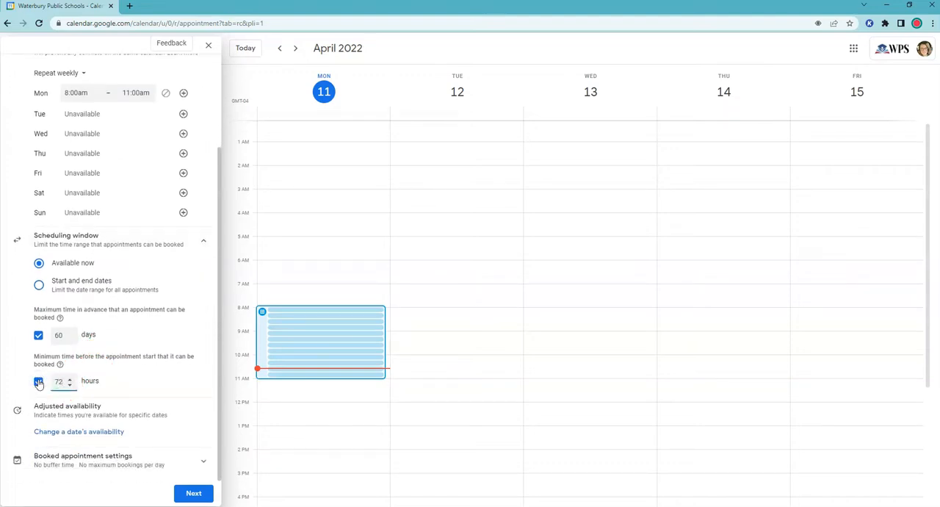
{"action": "left_click", "coordinate": [127, 384]}
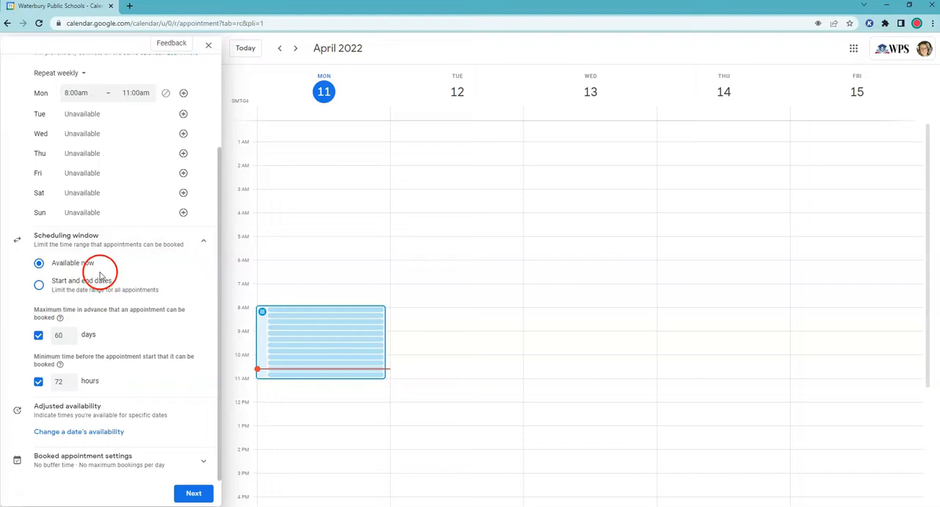
{"action": "left_click", "coordinate": [40, 285]}
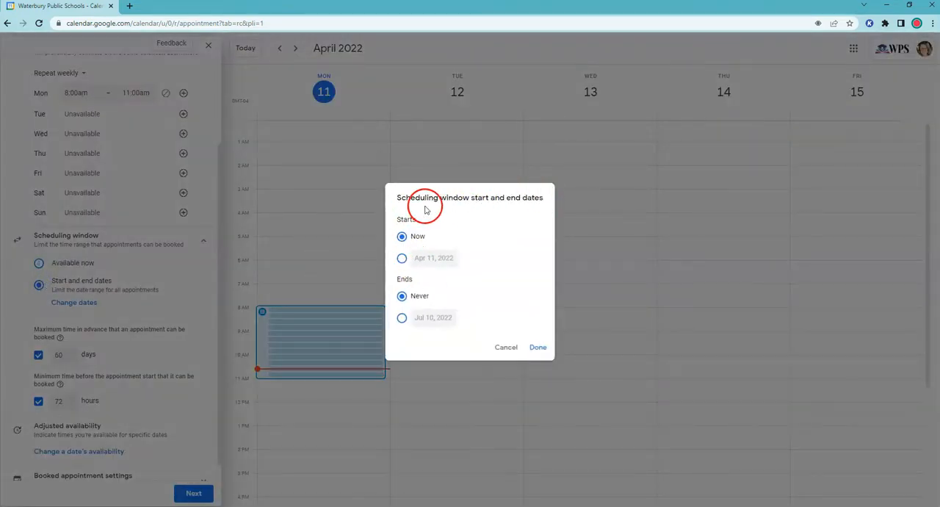
{"action": "left_click", "coordinate": [519, 349]}
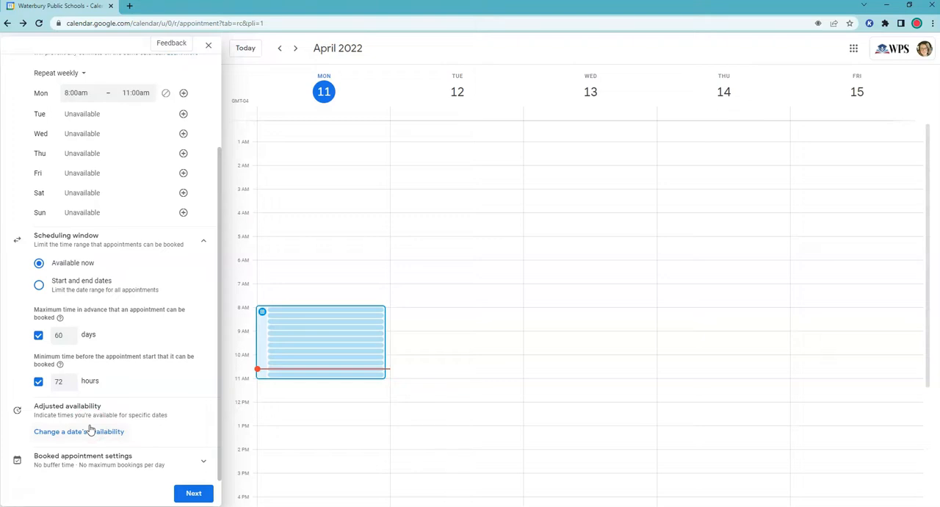
{"action": "left_click", "coordinate": [78, 440]}
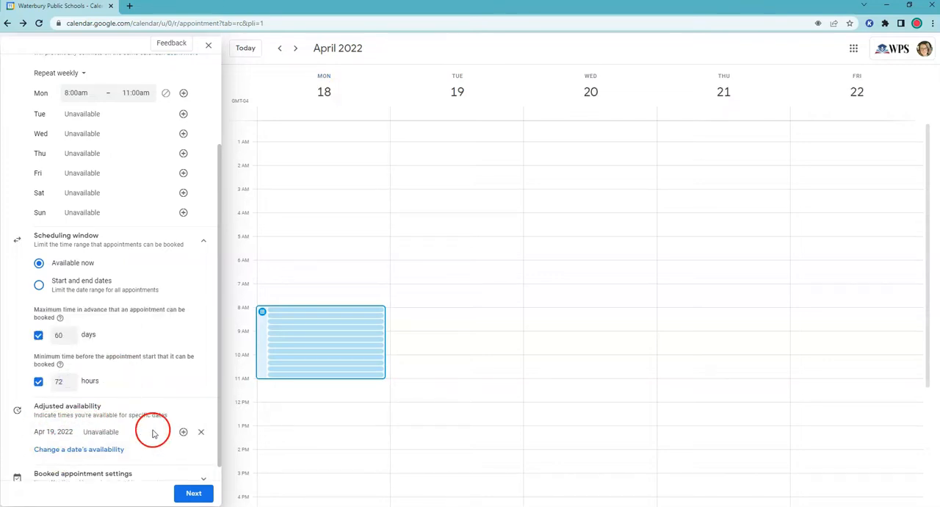
- Turn on a 30-minute buffer between appointments, limit bookings to 2 per day, and continue to the booking page details
{"action": "scroll", "coordinate": [144, 438], "scroll_direction": "down", "scroll_amount": 1}
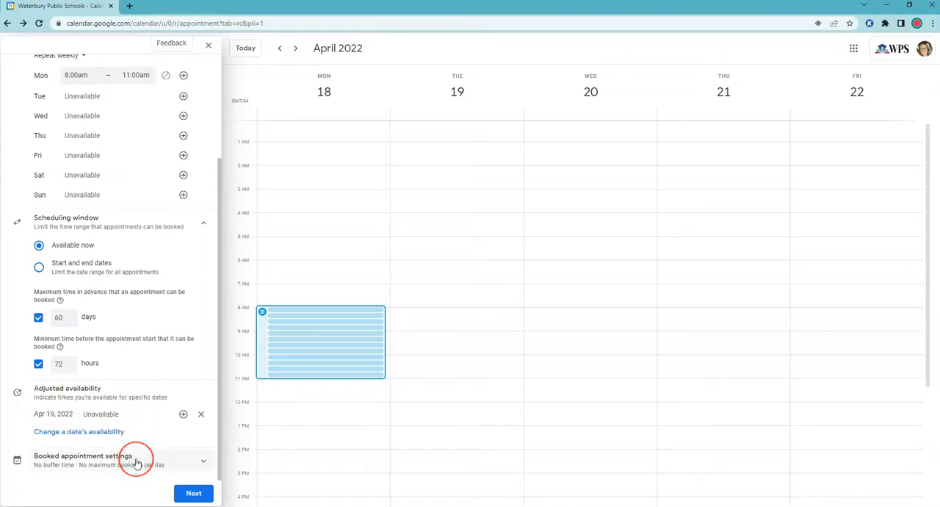
{"action": "left_click", "coordinate": [91, 459]}
{"action": "scroll", "coordinate": [103, 377], "scroll_direction": "down", "scroll_amount": 2}
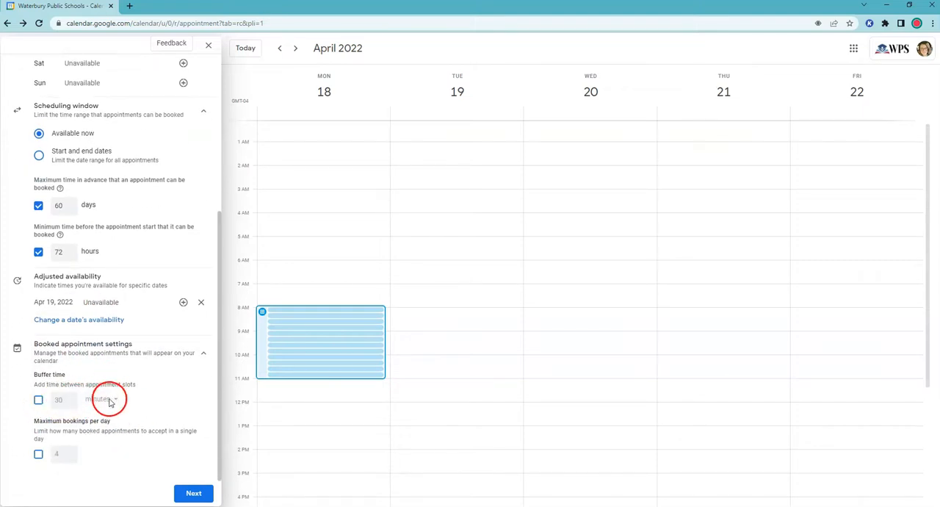
{"action": "left_click", "coordinate": [39, 401]}
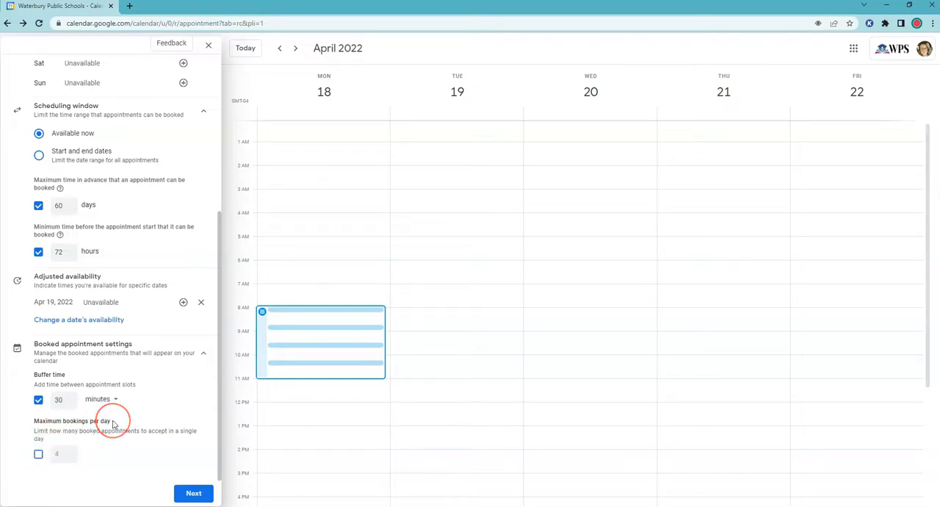
{"action": "left_click", "coordinate": [38, 454]}
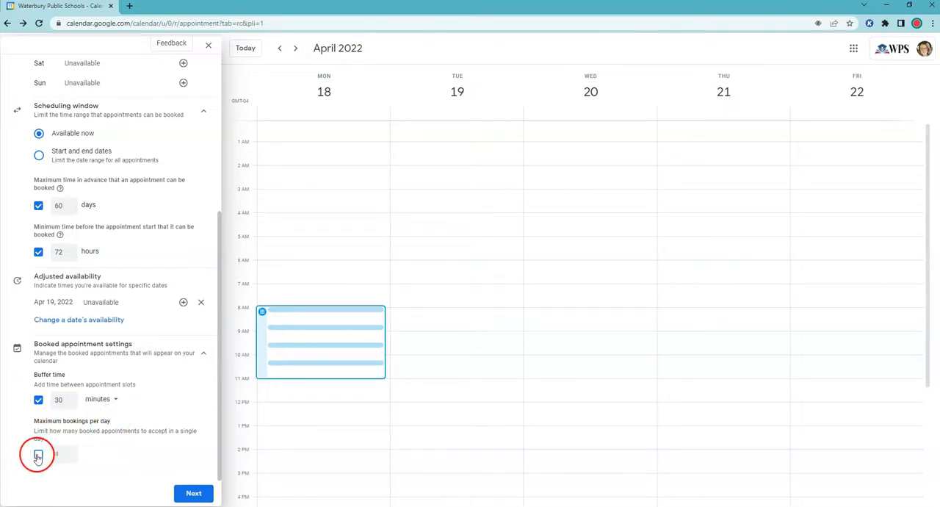
{"action": "left_click", "coordinate": [70, 457]}
{"action": "left_click", "coordinate": [70, 457]}
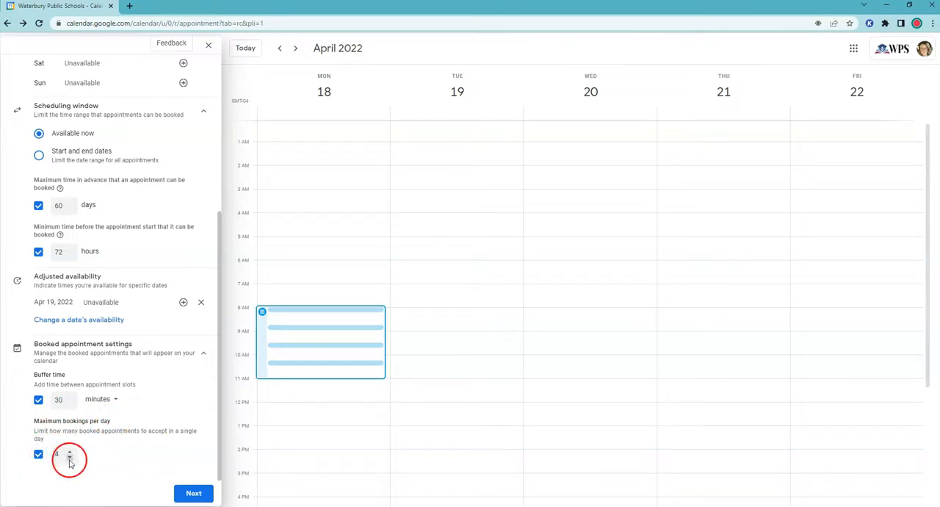
{"action": "left_click", "coordinate": [139, 432]}
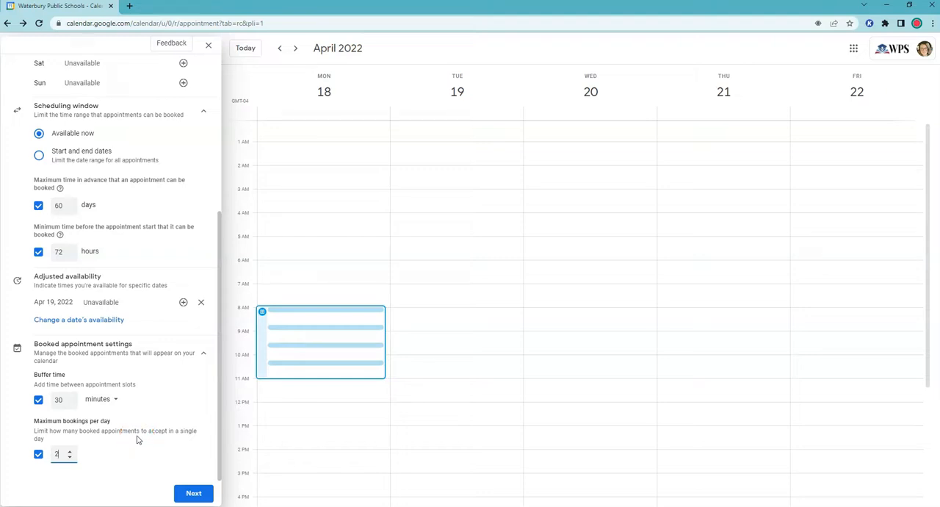
{"action": "left_click", "coordinate": [160, 456]}
{"action": "left_click", "coordinate": [190, 494]}
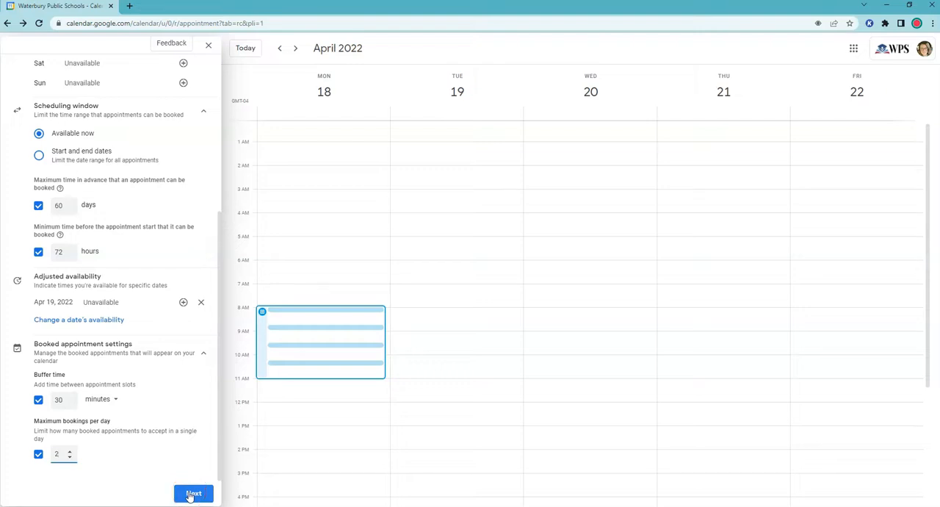
{"action": "left_click", "coordinate": [190, 494]}
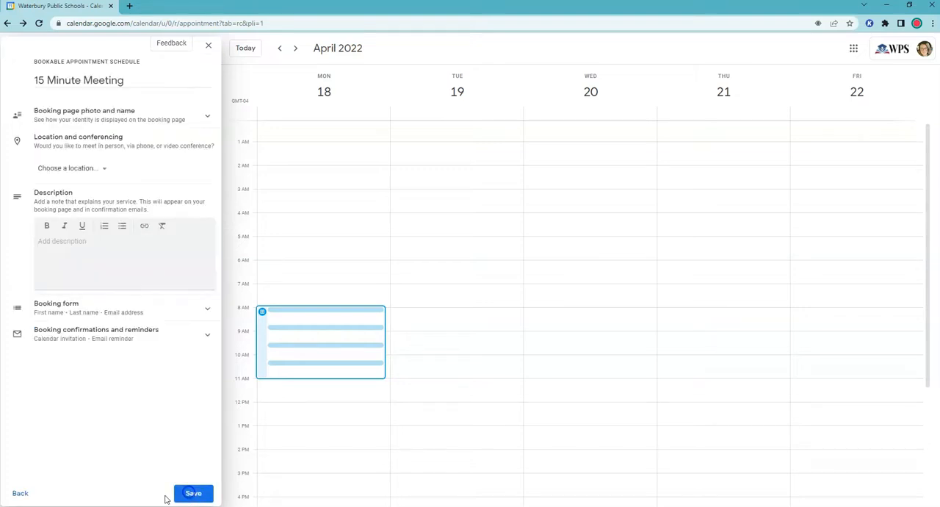
{"action": "left_click", "coordinate": [30, 491]}
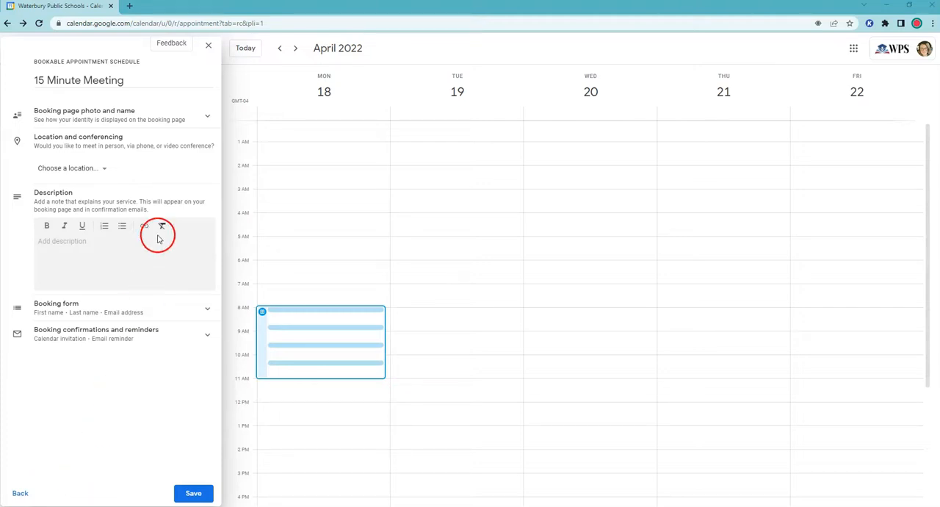
- Expand the booking page photo and name details, and set the location to In-person meeting with the text "Please Specify When Booking"
{"action": "left_click", "coordinate": [206, 118]}
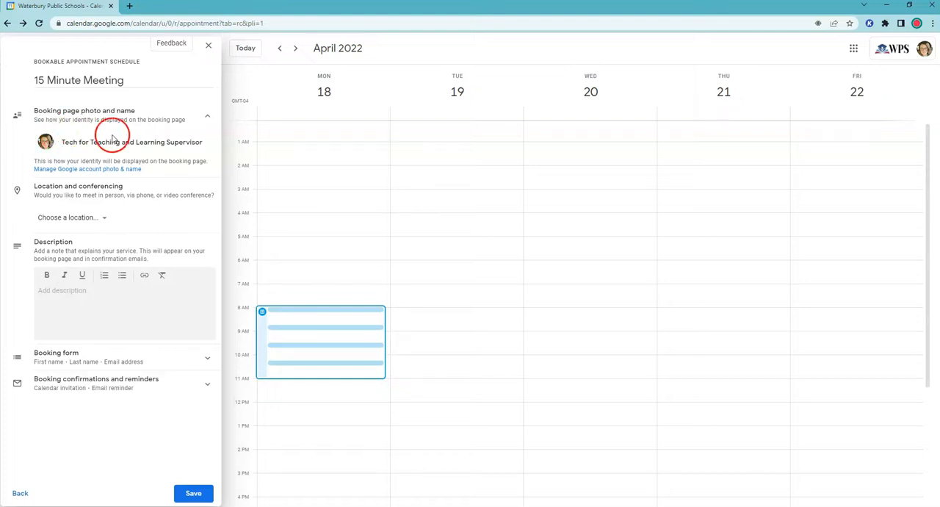
{"action": "left_click", "coordinate": [104, 219]}
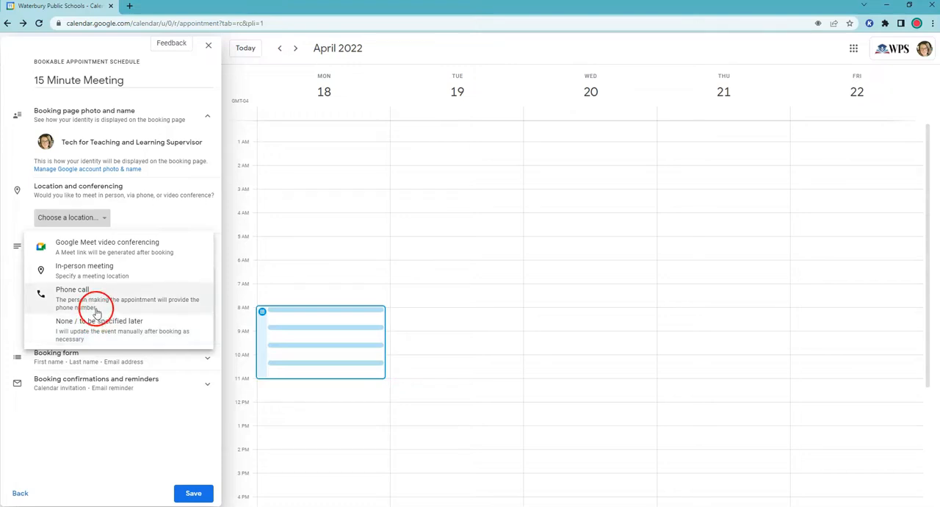
{"action": "left_click", "coordinate": [78, 271]}
{"action": "left_click", "coordinate": [94, 247]}
{"action": "left_click", "coordinate": [121, 241]}
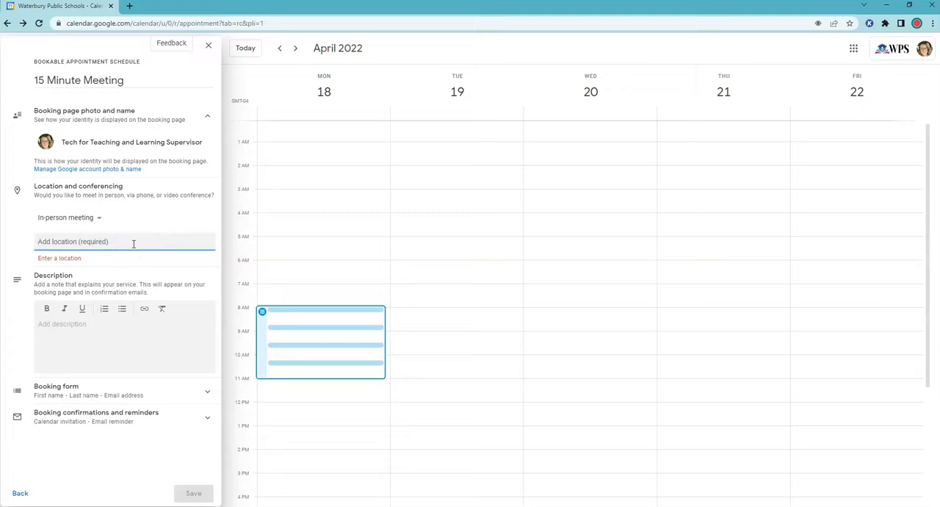
{"action": "type", "text": "Please Spe"}
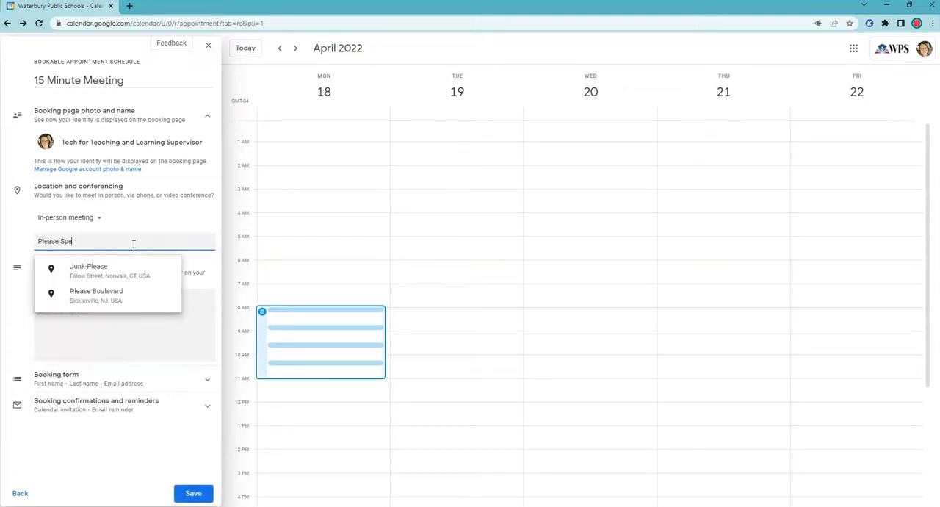
{"action": "type", "text": "cifcy"}
{"action": "key", "text": "BackSpace"}
{"action": "key", "text": "BackSpace"}
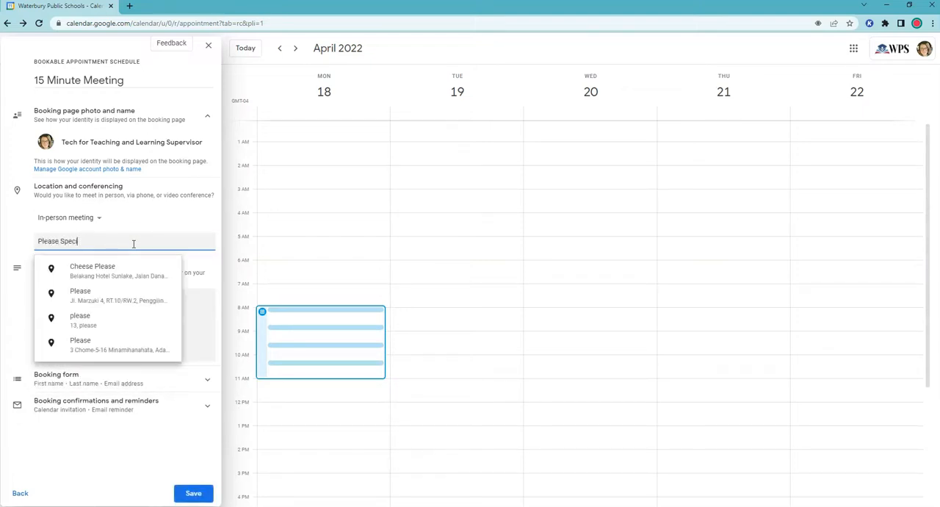
{"action": "type", "text": "fy WHen "}
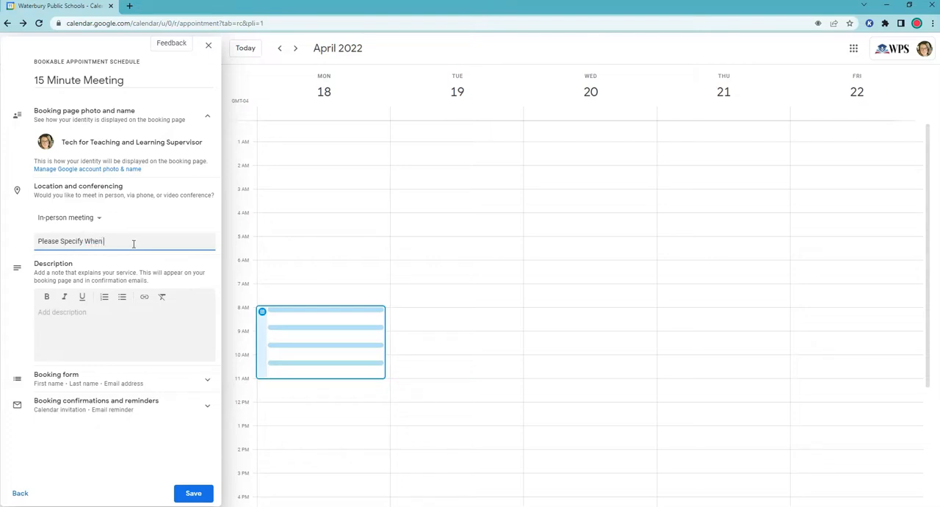
{"action": "type", "text": "Booking"}
- Enter the description "This is for a 15 minute minute meeting with me in your school."
{"action": "left_click", "coordinate": [101, 320]}
{"action": "type", "text": "This is for a"}
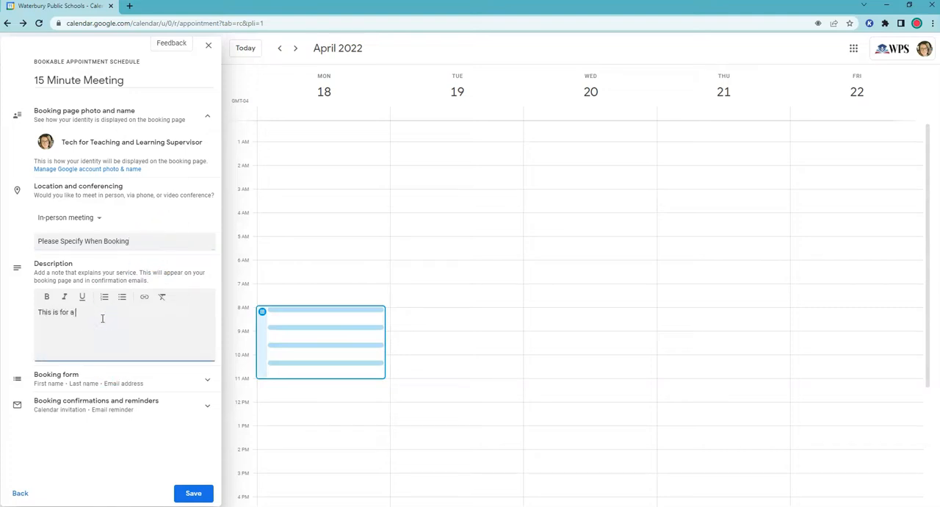
{"action": "type", "text": " 15 minute minute meeting with me in your school."}
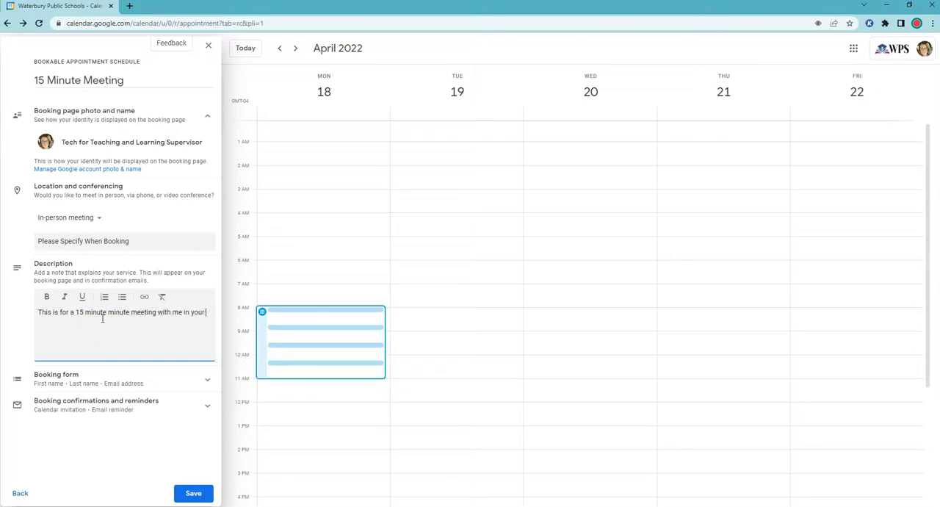
- Add a required custom item named "Location of Meeting" to the booking form
{"action": "left_click", "coordinate": [73, 382]}
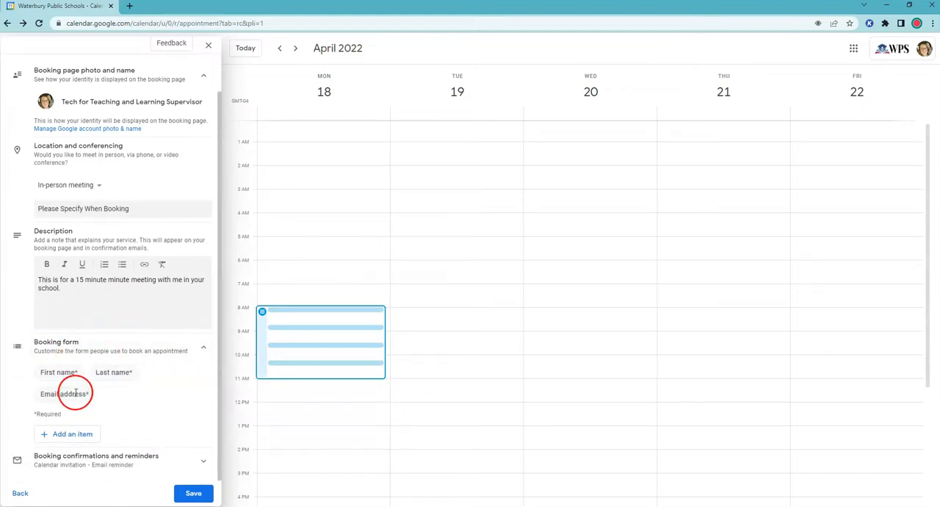
{"action": "left_click", "coordinate": [76, 435]}
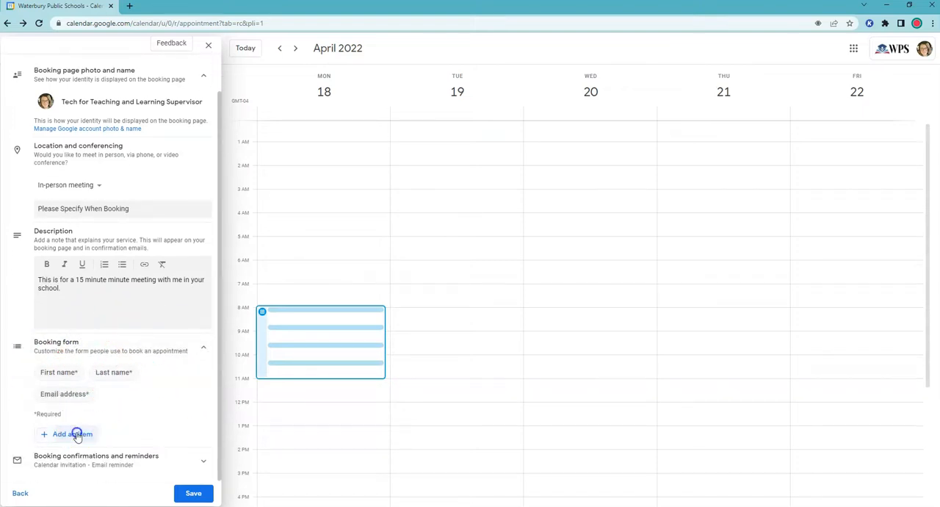
{"action": "left_click", "coordinate": [424, 262]}
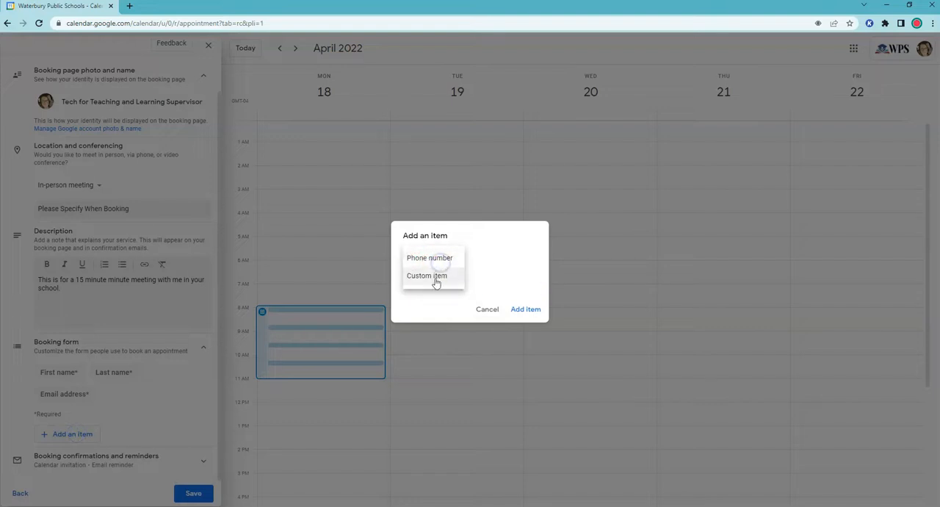
{"action": "left_click", "coordinate": [435, 276]}
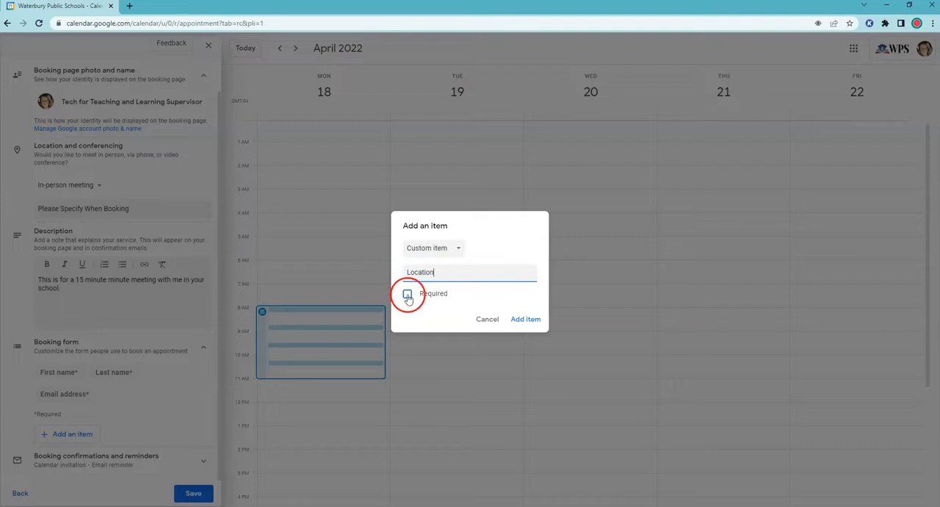
{"action": "type", "text": "Location of Meeting"}
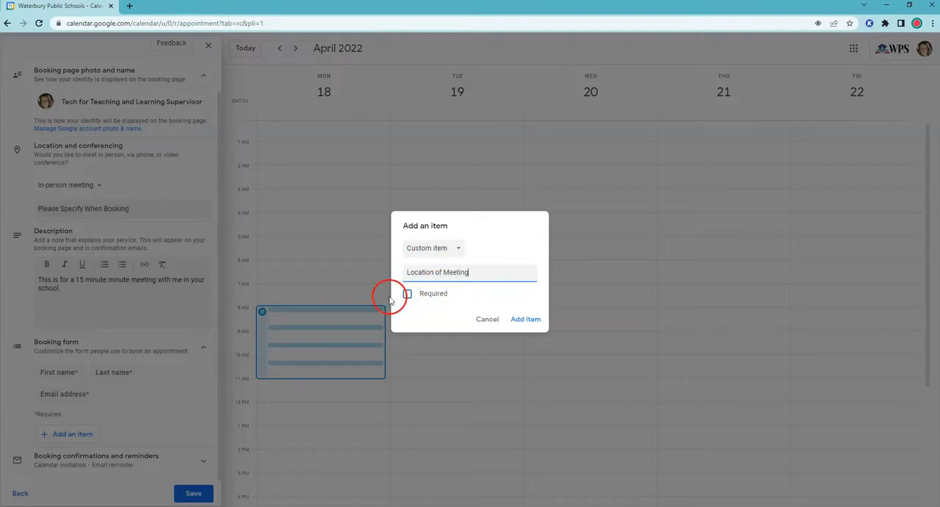
{"action": "left_click", "coordinate": [407, 294]}
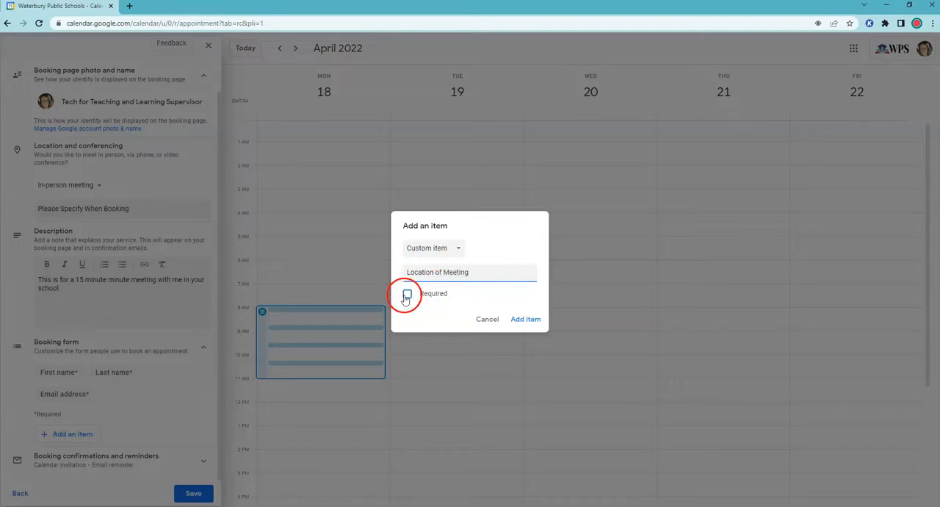
{"action": "left_click", "coordinate": [526, 320]}
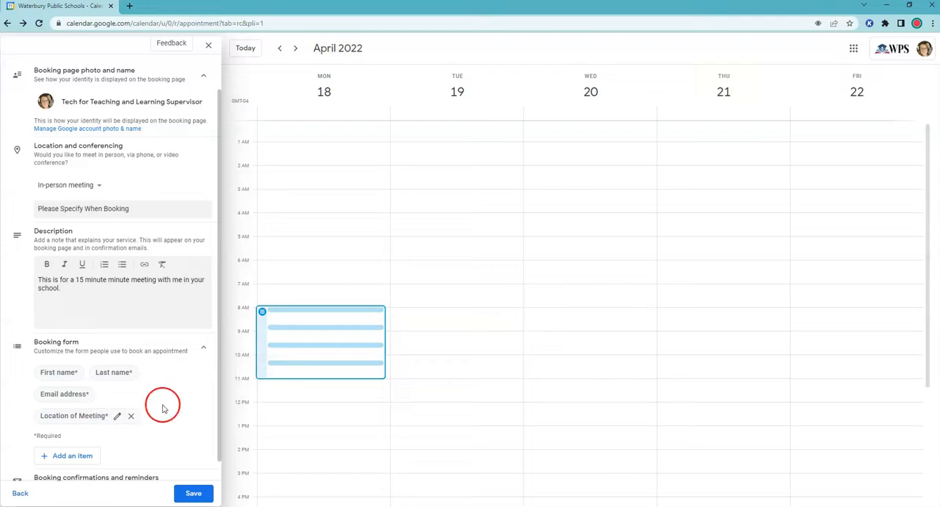
- Add a required Phone number item to the booking form
{"action": "left_click", "coordinate": [74, 456]}
{"action": "left_click", "coordinate": [448, 259]}
{"action": "left_click", "coordinate": [430, 259]}
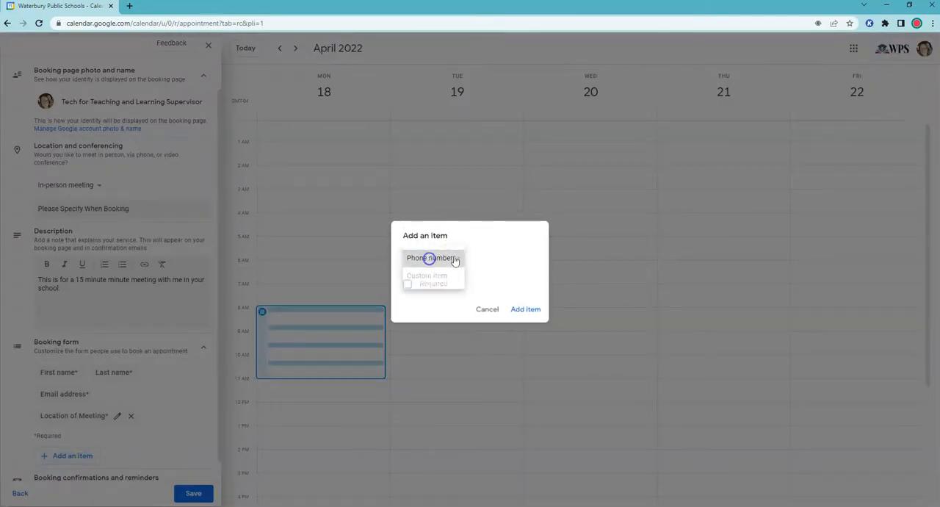
{"action": "left_click", "coordinate": [424, 261]}
{"action": "left_click", "coordinate": [429, 259]}
{"action": "left_click", "coordinate": [408, 283]}
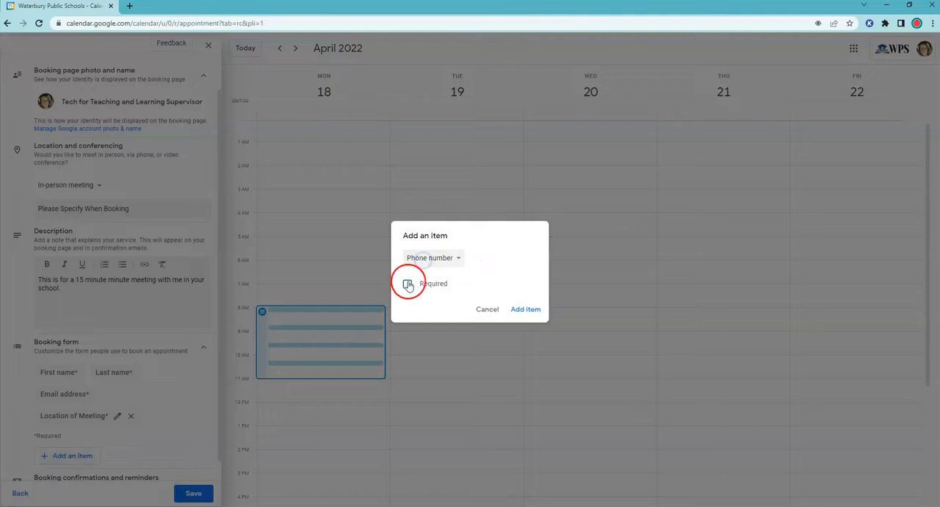
{"action": "left_click", "coordinate": [526, 309]}
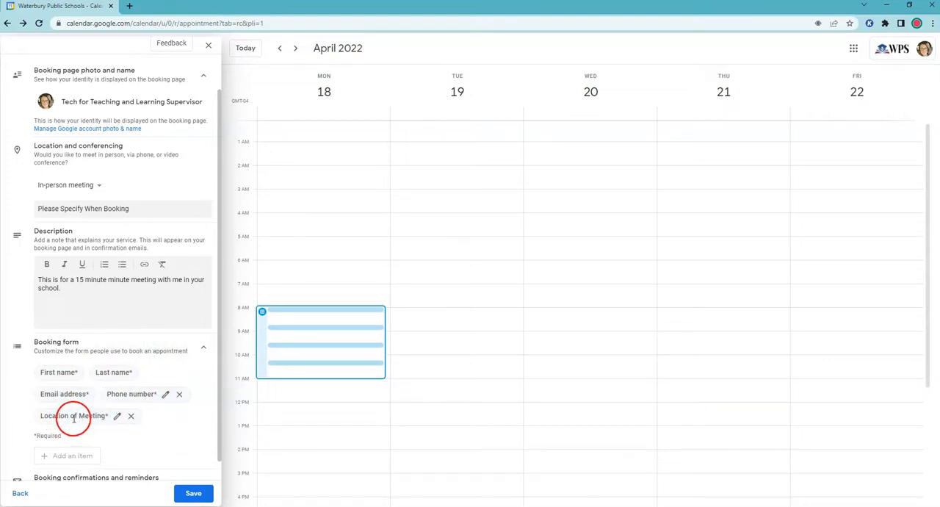
- Set email reminders to 30 minutes before and 1 day before the appointment, and save the appointment schedule
{"action": "scroll", "coordinate": [168, 427], "scroll_direction": "down", "scroll_amount": 1}
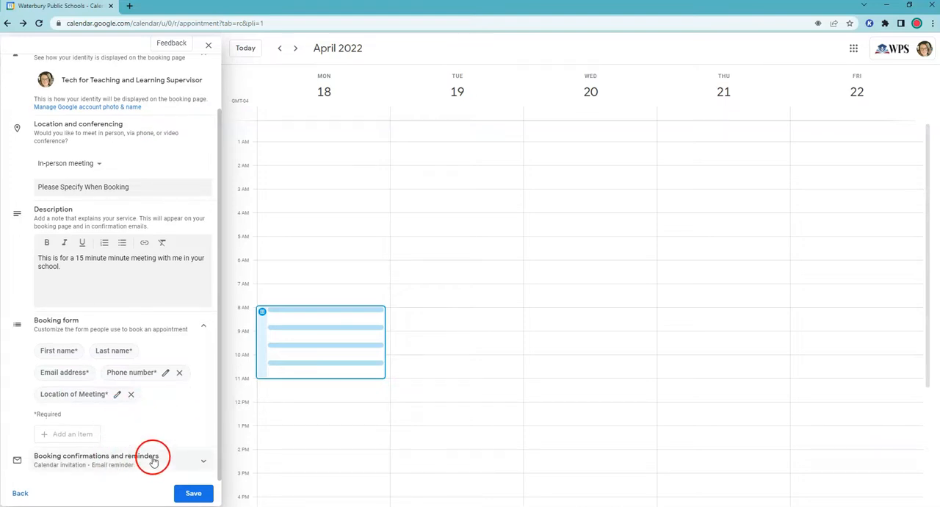
{"action": "left_click", "coordinate": [152, 459]}
{"action": "scroll", "coordinate": [147, 443], "scroll_direction": "down", "scroll_amount": 3}
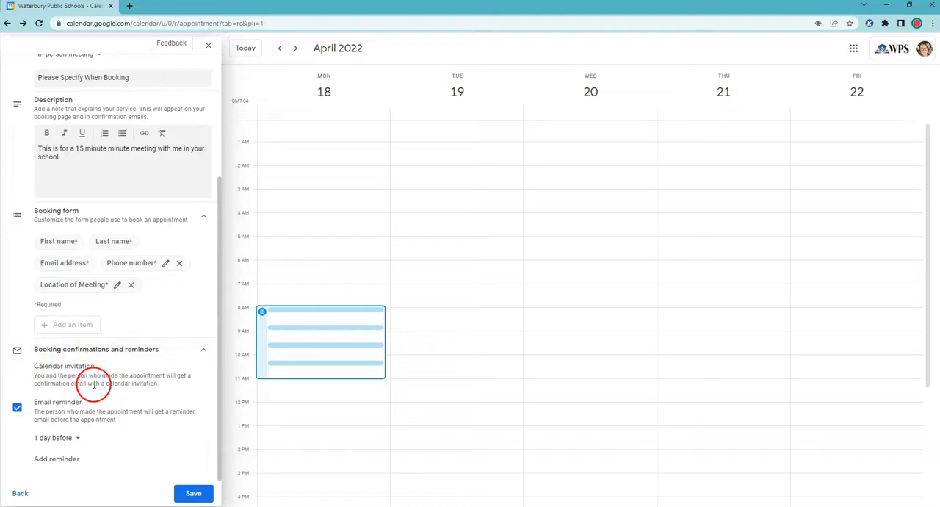
{"action": "left_click", "coordinate": [77, 441]}
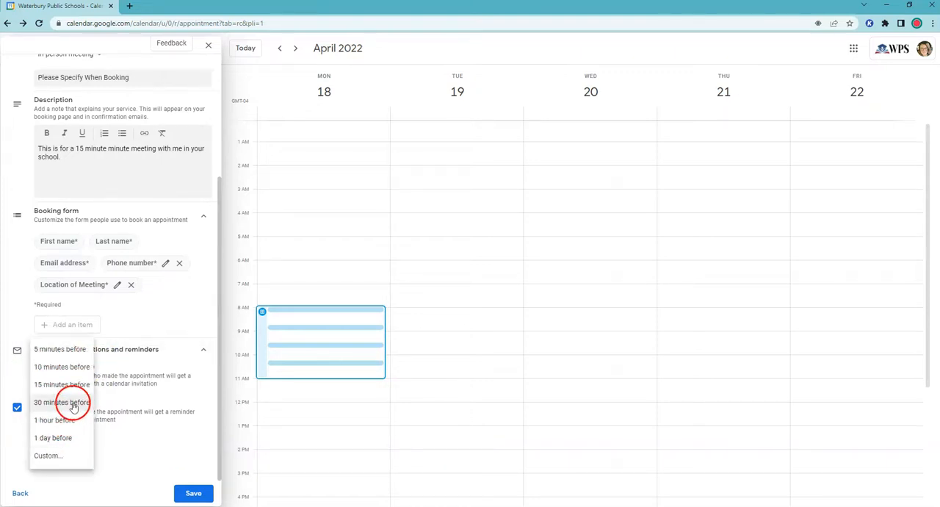
{"action": "left_click", "coordinate": [74, 406]}
{"action": "left_click", "coordinate": [74, 457]}
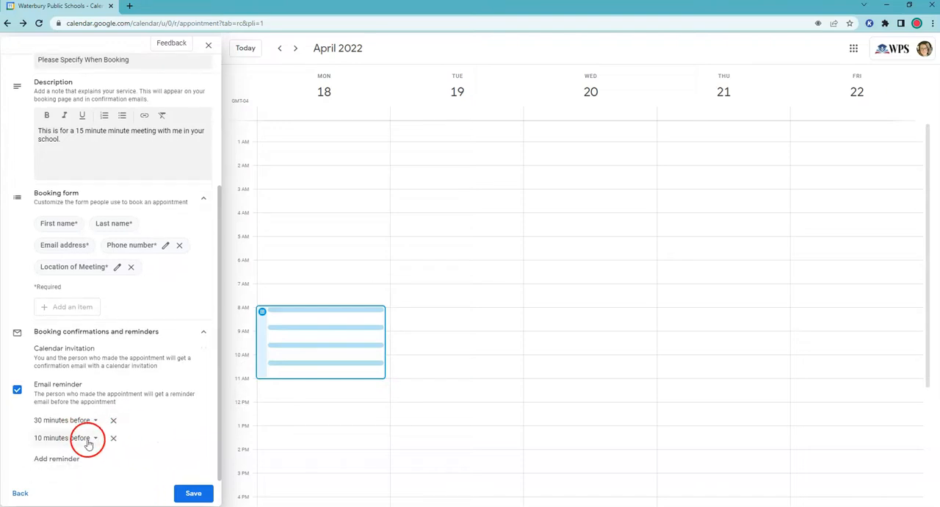
{"action": "left_click", "coordinate": [86, 439]}
{"action": "left_click", "coordinate": [67, 448]}
{"action": "left_click", "coordinate": [53, 461]}
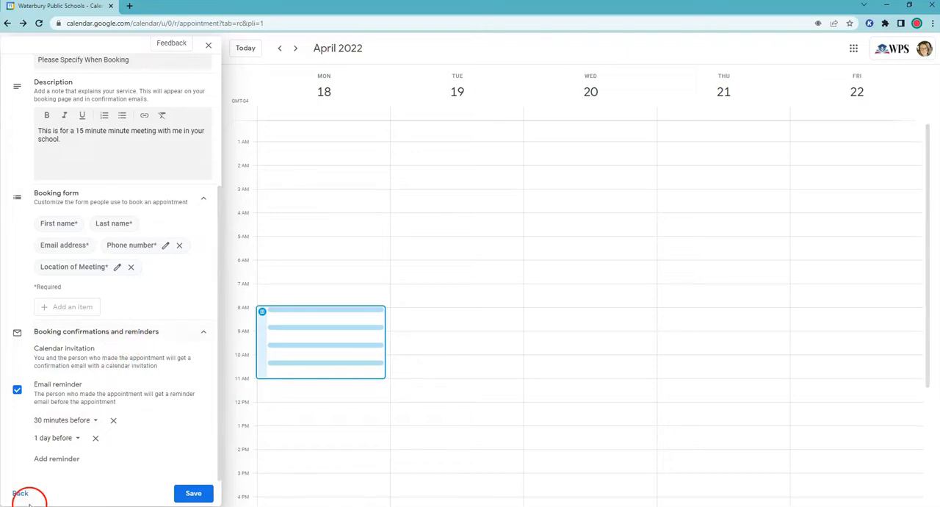
{"action": "left_click", "coordinate": [193, 494]}
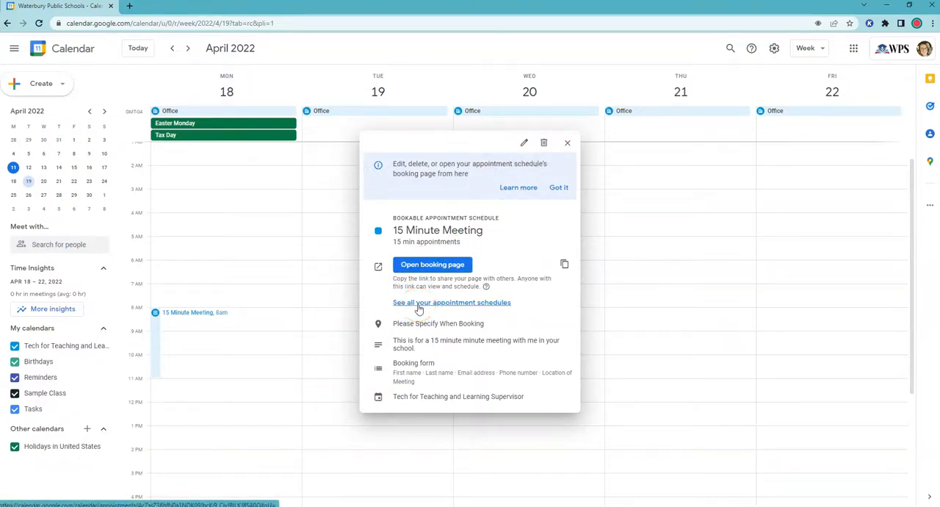
- Open the schedule's booking page, check the bookable times for April 18, 19 and 25 and May 2, and return to the calendar
{"action": "left_click", "coordinate": [438, 270]}
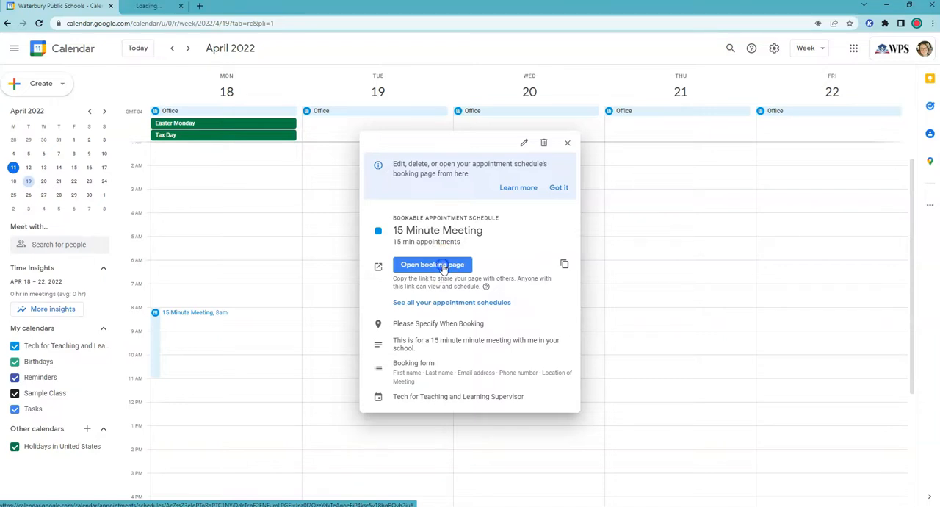
{"action": "left_click", "coordinate": [189, 7]}
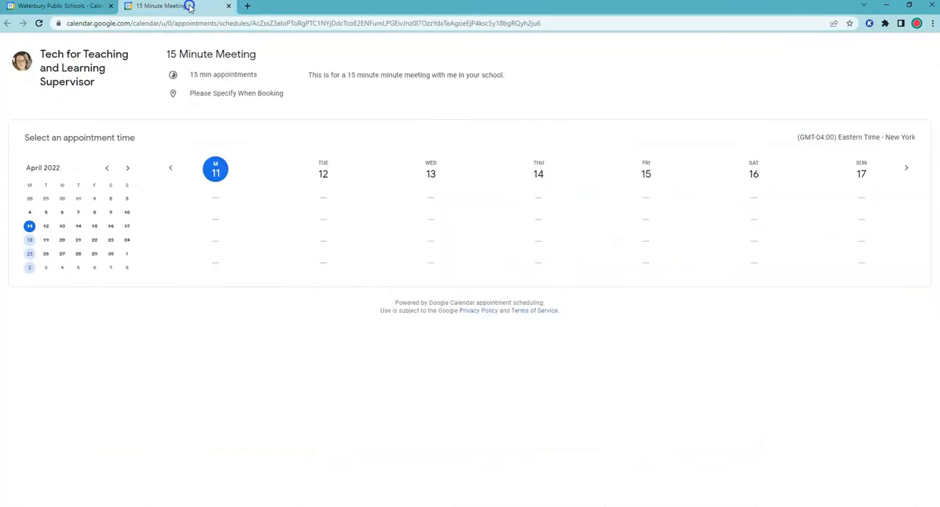
{"action": "left_click", "coordinate": [30, 240]}
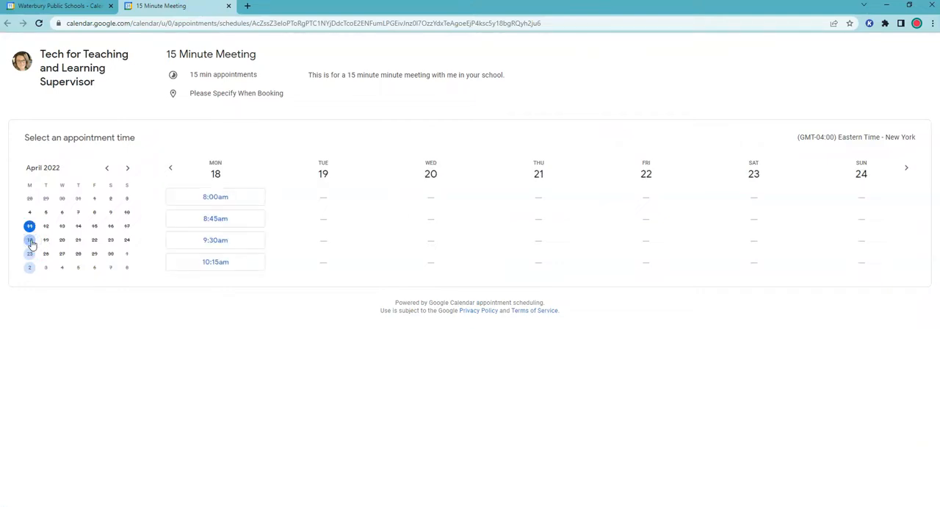
{"action": "left_click", "coordinate": [30, 254]}
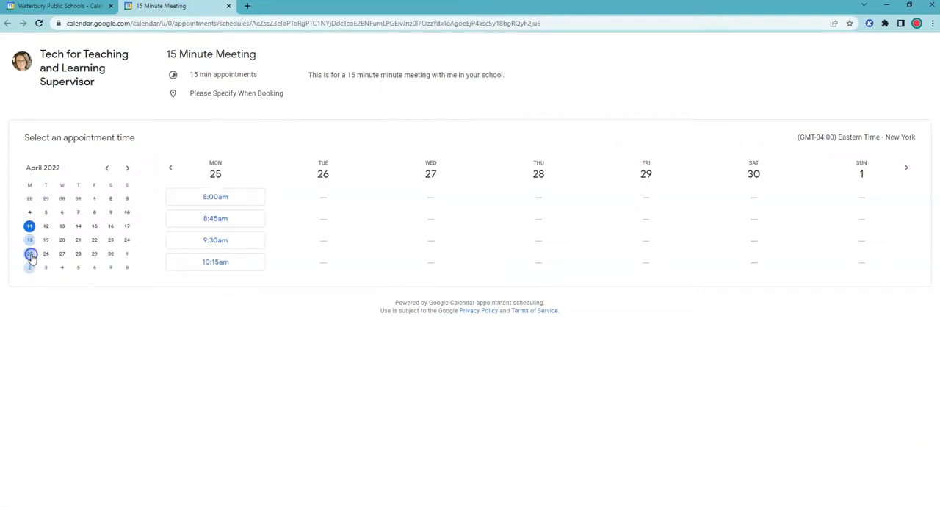
{"action": "left_click", "coordinate": [30, 267]}
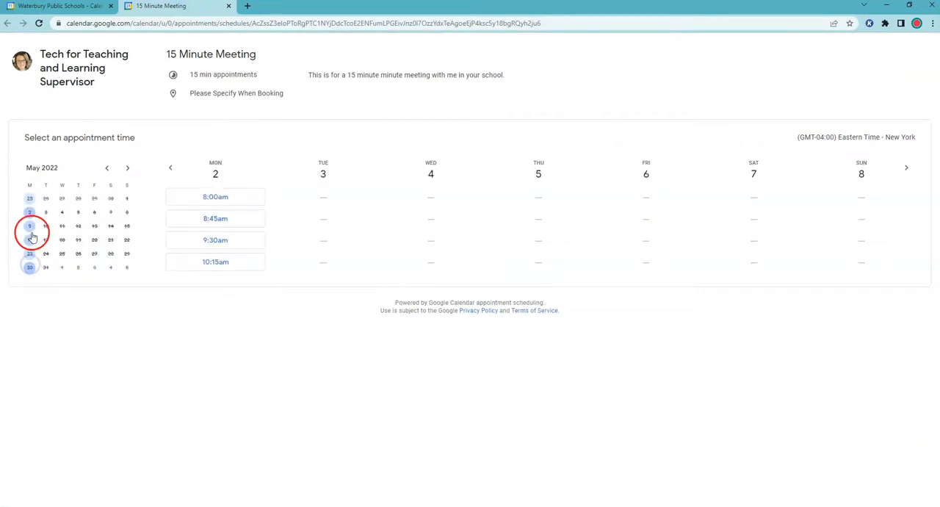
{"action": "left_click", "coordinate": [107, 168]}
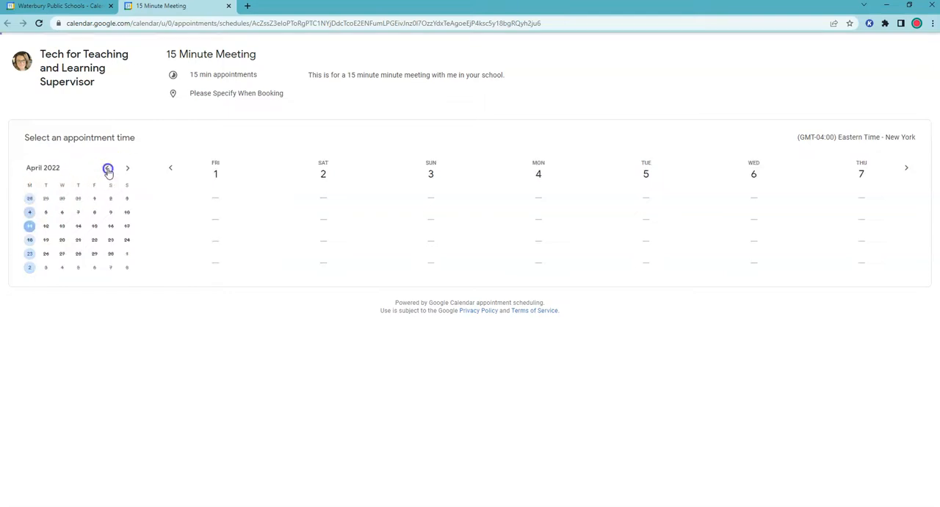
{"action": "left_click", "coordinate": [46, 240]}
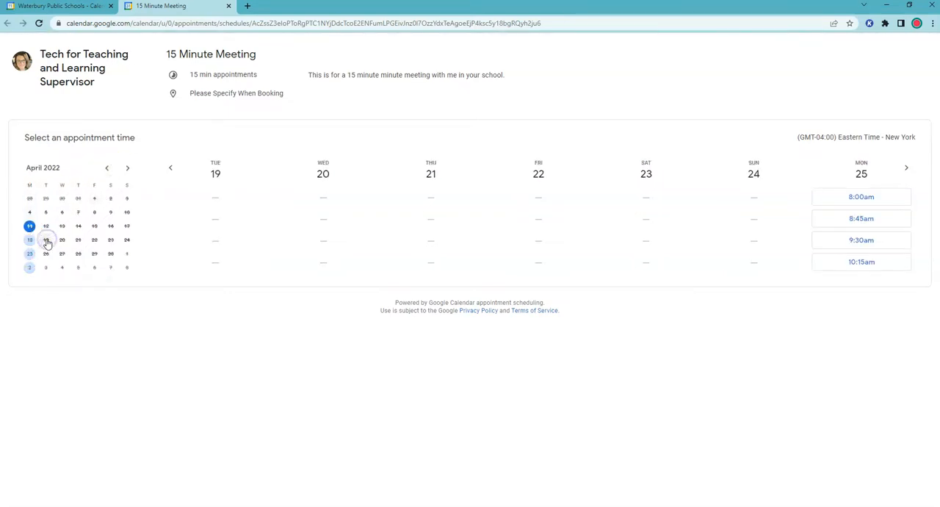
{"action": "left_click", "coordinate": [29, 240]}
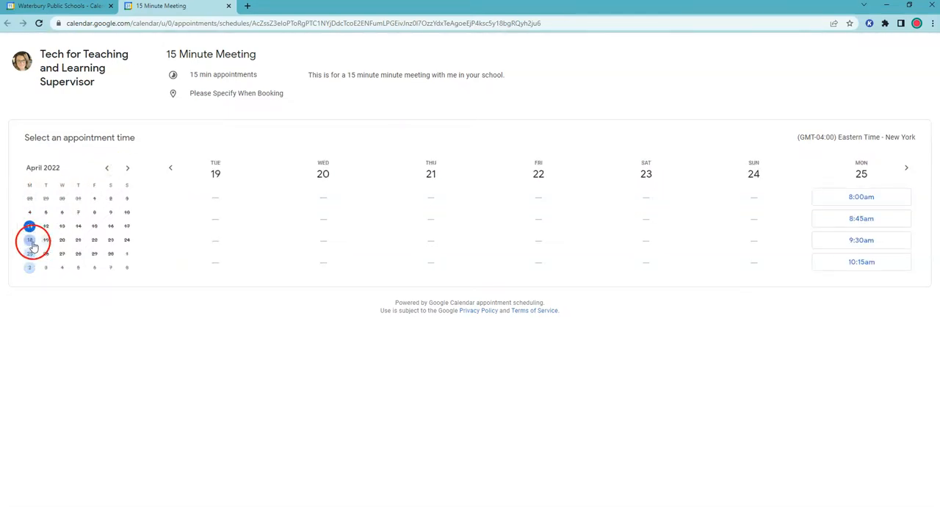
{"action": "left_click", "coordinate": [30, 253]}
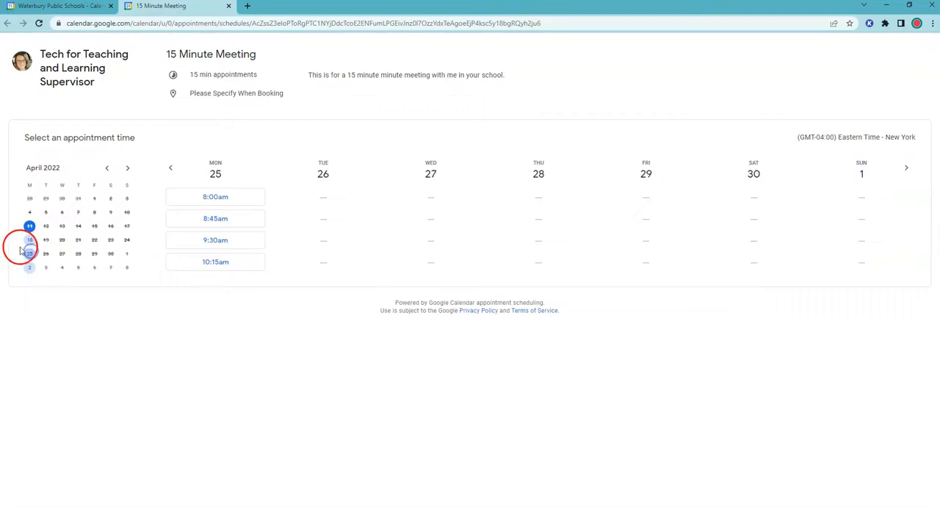
{"action": "left_click", "coordinate": [27, 267]}
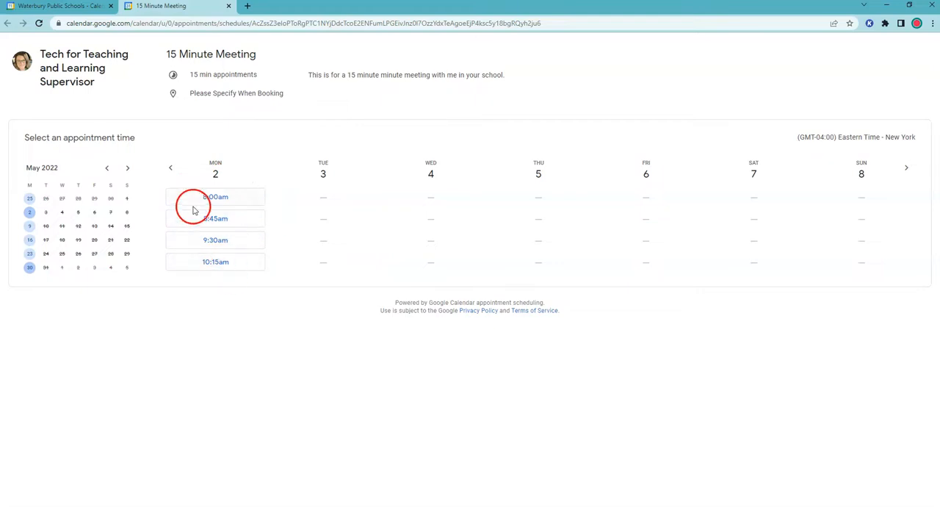
{"action": "left_click", "coordinate": [55, 7]}
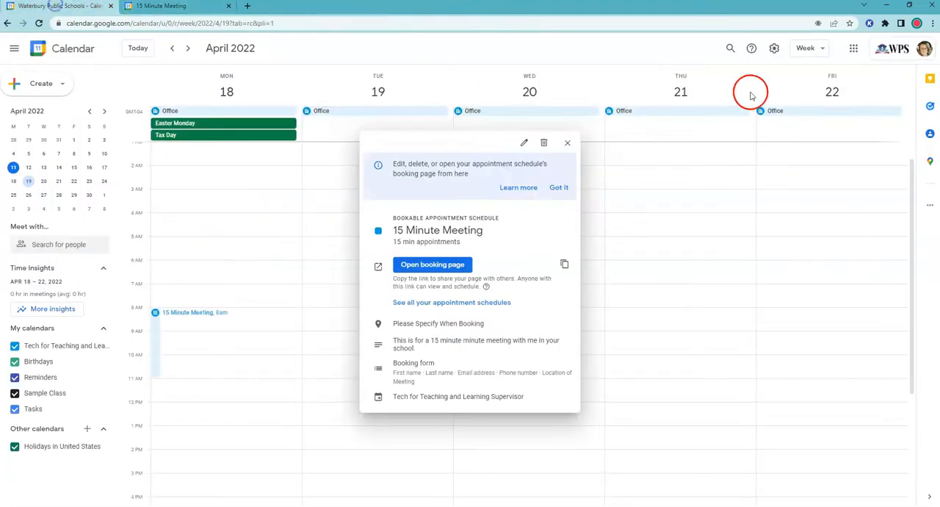
- Open the page listing all appointment schedules, review it, and return to the calendar
{"action": "left_click", "coordinate": [444, 308]}
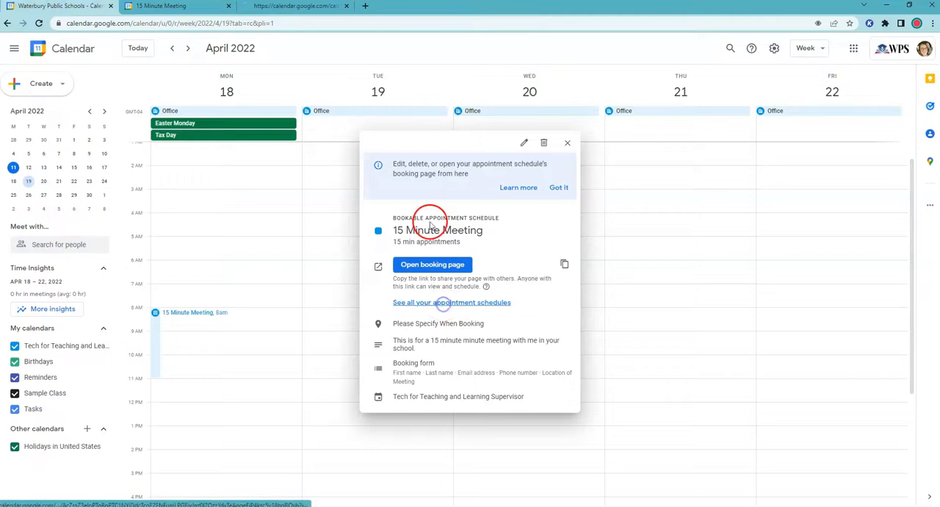
{"action": "left_click", "coordinate": [294, 8]}
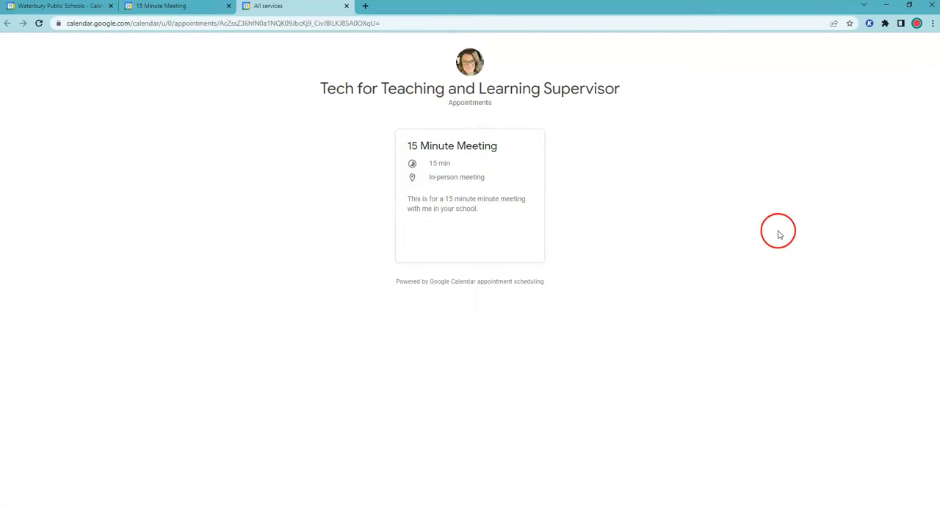
{"action": "left_click", "coordinate": [79, 6]}
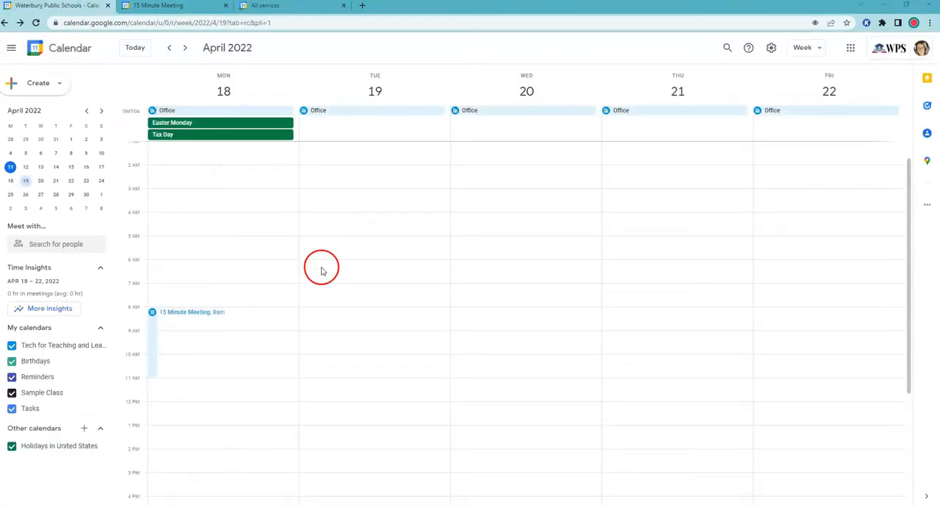
- Start a new appointment schedule from the 8:00am–9:00am slot on Tuesday, April 19, rather than adding availability to the existing schedule
{"action": "left_click", "coordinate": [328, 315]}
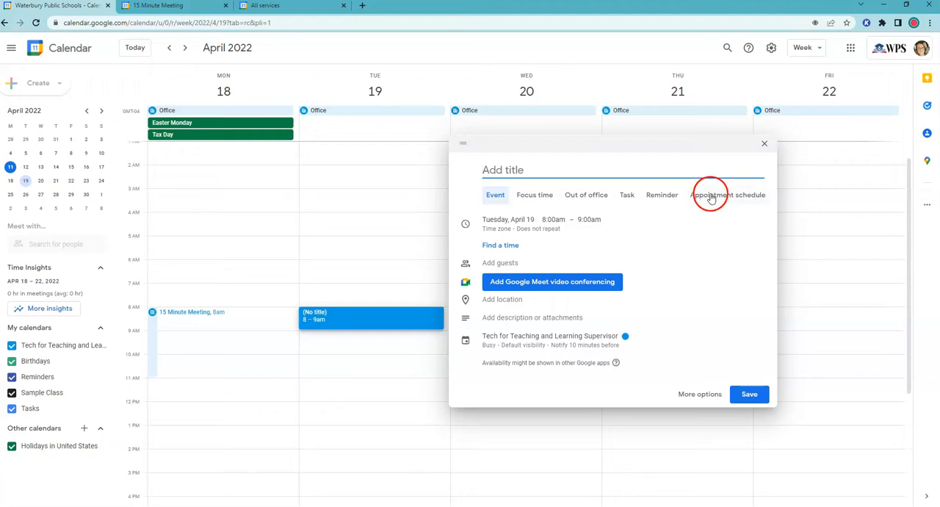
{"action": "left_click", "coordinate": [711, 197]}
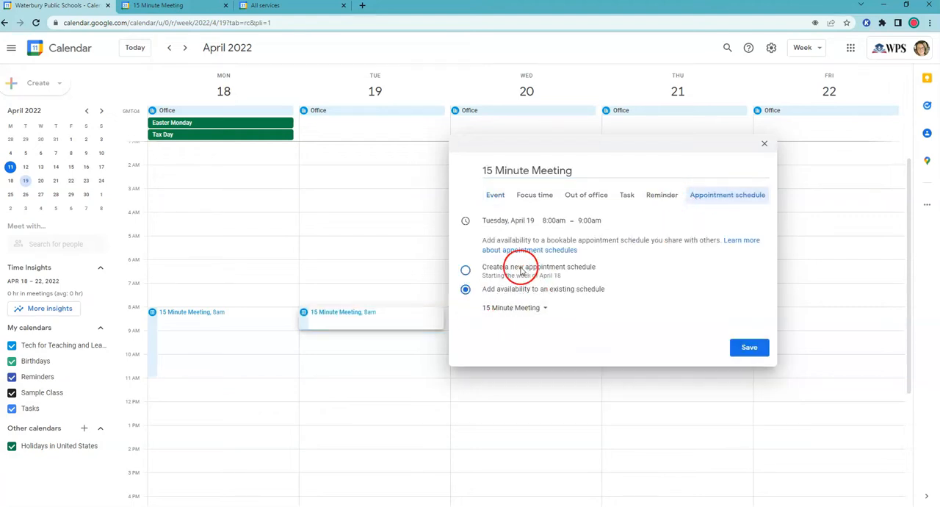
{"action": "left_click", "coordinate": [534, 309]}
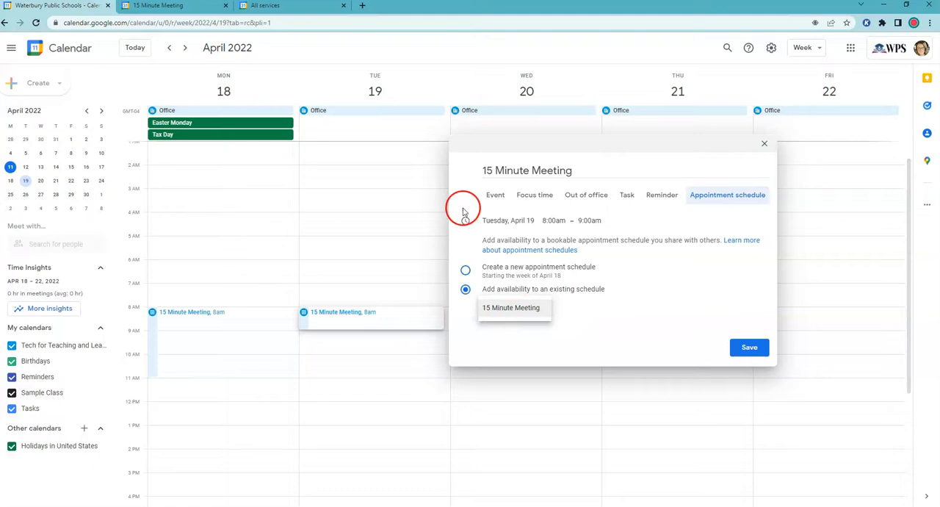
{"action": "left_click", "coordinate": [468, 272]}
{"action": "left_click", "coordinate": [739, 346]}
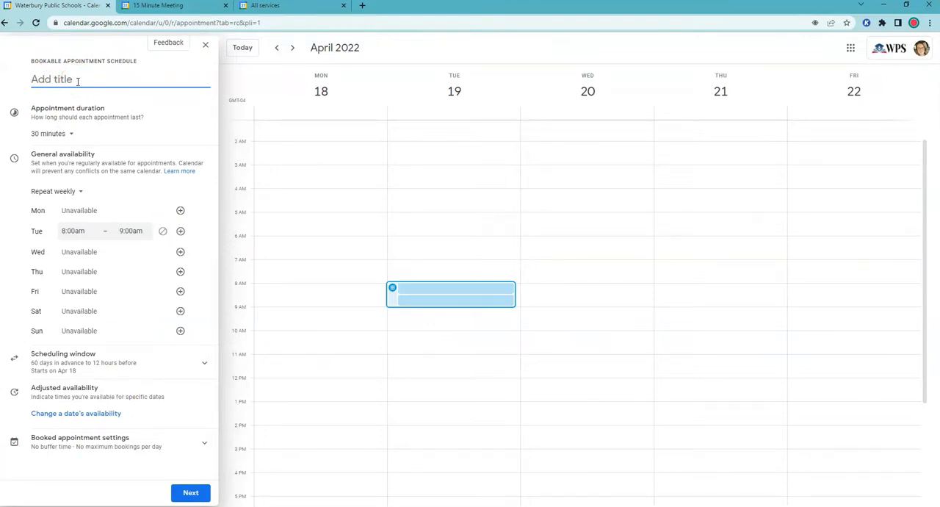
- Title the schedule "30 Minute Meeting", end Tuesday's availability at 11:00am, use Google Meet video conferencing with a virtual 30 minute meeting description, and save it
{"action": "type", "text": "g"}
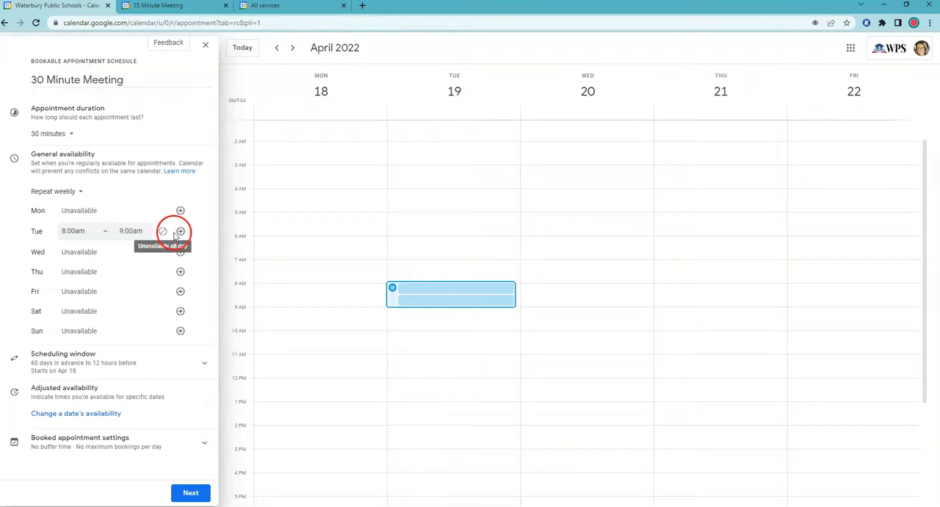
{"action": "left_click", "coordinate": [131, 231]}
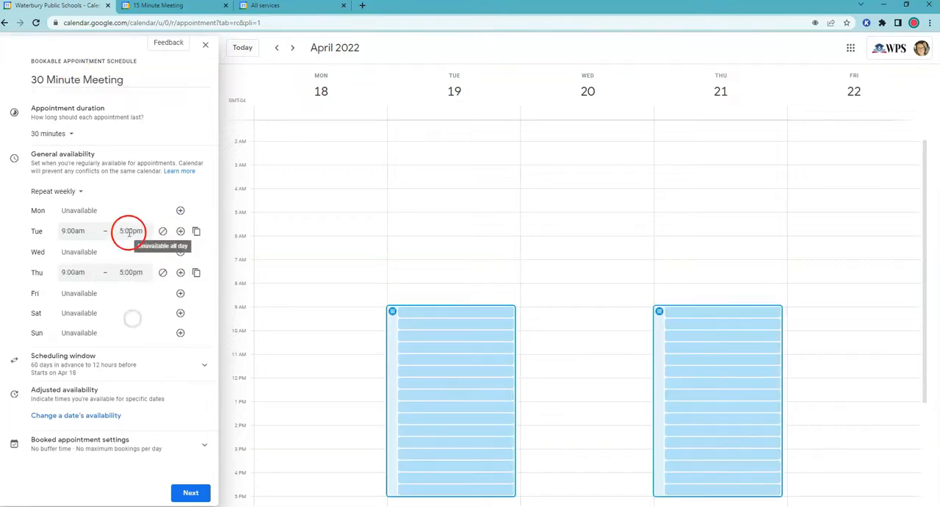
{"action": "left_click", "coordinate": [136, 232]}
{"action": "type", "text": "11:00"}
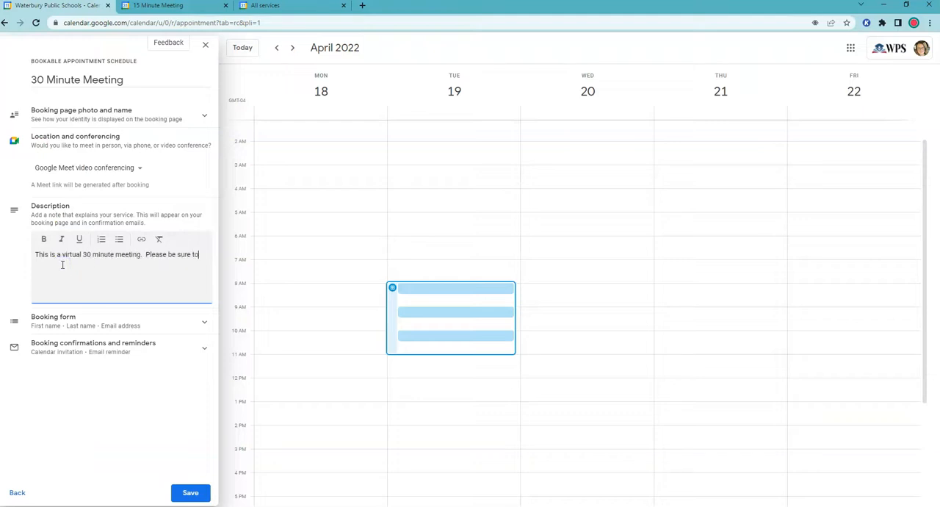
{"action": "left_click", "coordinate": [190, 493]}
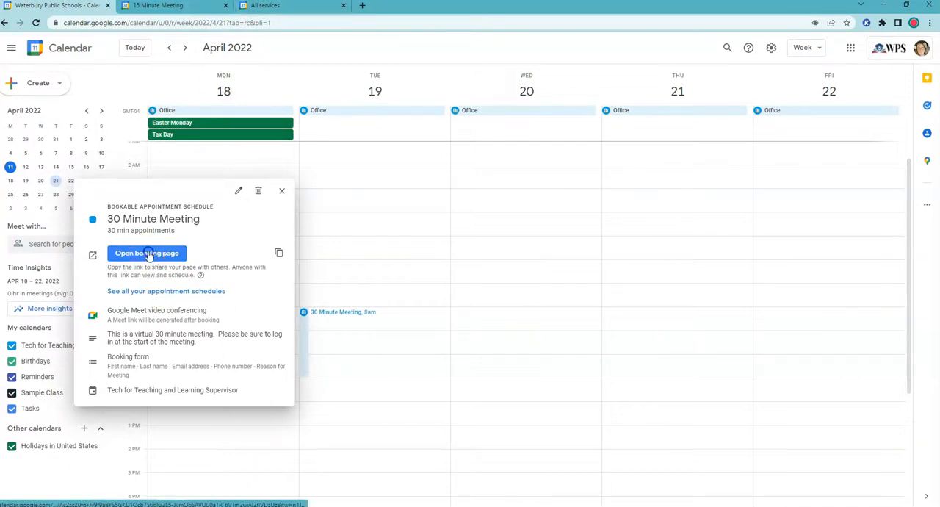
- Open the 30 Minute Meeting booking page, check the bookable times for April 19, 26 and 28 and May 3, and return to the calendar
{"action": "left_click", "coordinate": [148, 253]}
{"action": "left_click", "coordinate": [394, 5]}
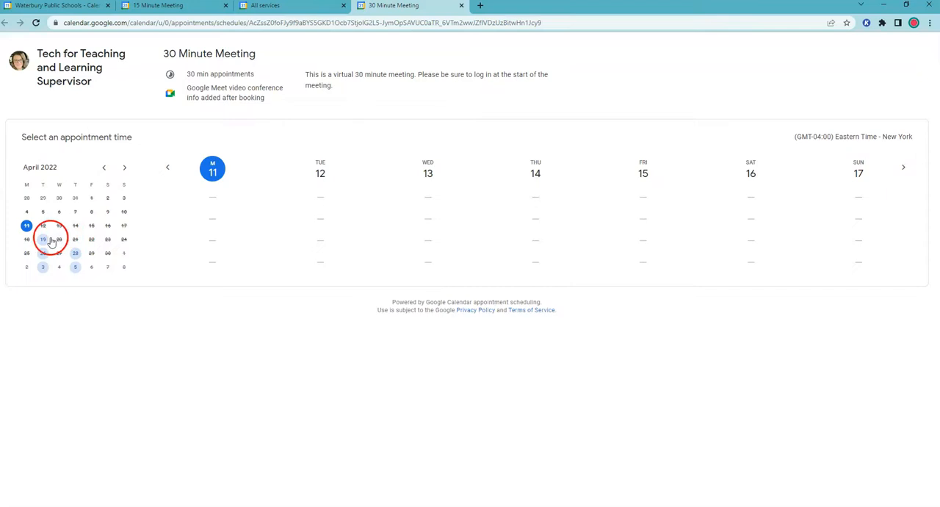
{"action": "left_click", "coordinate": [44, 240]}
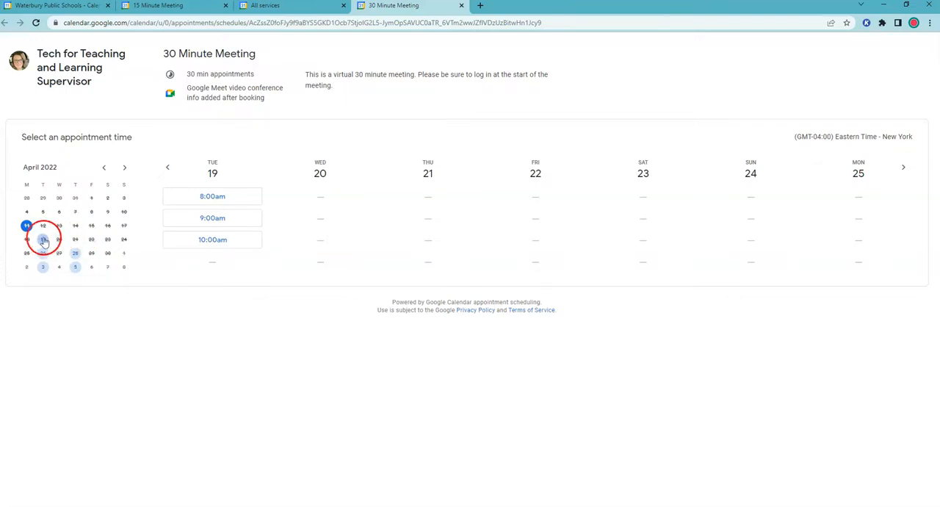
{"action": "left_click", "coordinate": [44, 255]}
{"action": "left_click", "coordinate": [75, 253]}
{"action": "left_click", "coordinate": [42, 267]}
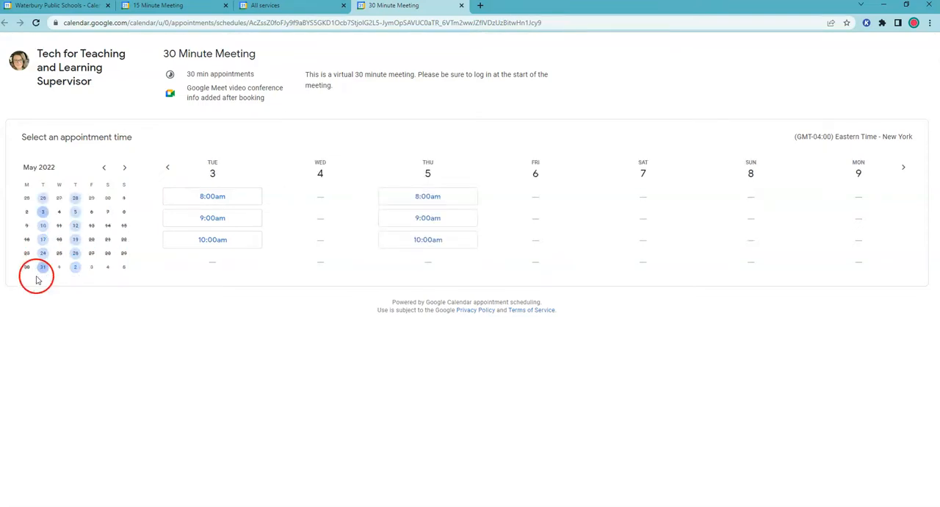
{"action": "left_click", "coordinate": [77, 6]}
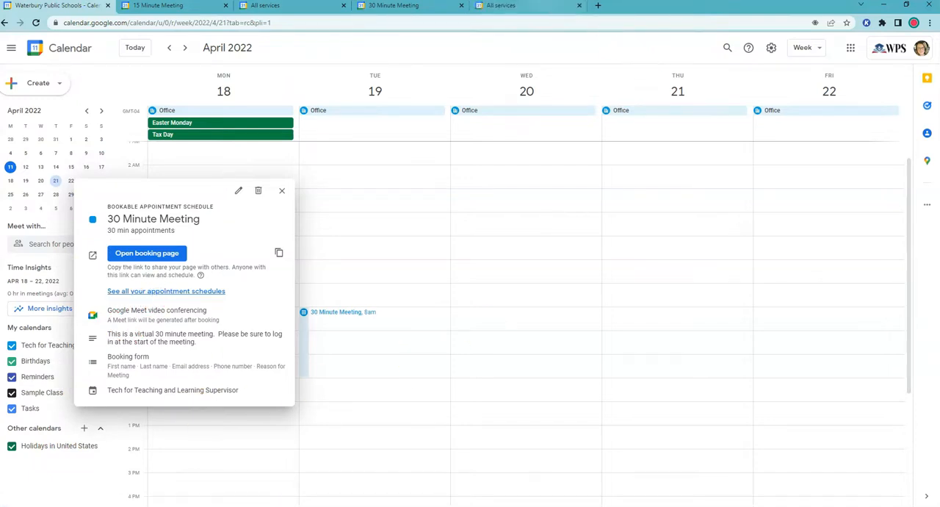
- View the page listing all appointment schedules, open the 30 Minute Meeting from it, and return to the calendar, closing the schedule's details
{"action": "left_click", "coordinate": [531, 6]}
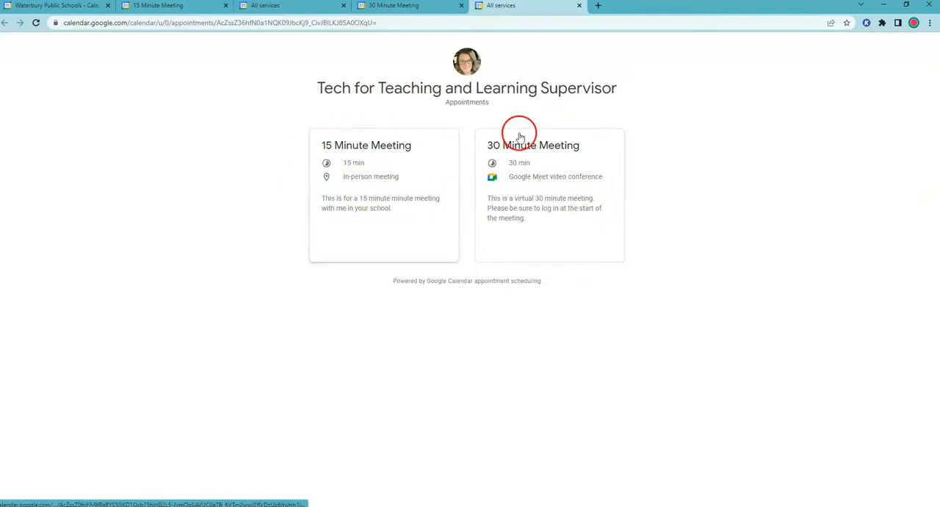
{"action": "left_click", "coordinate": [566, 189]}
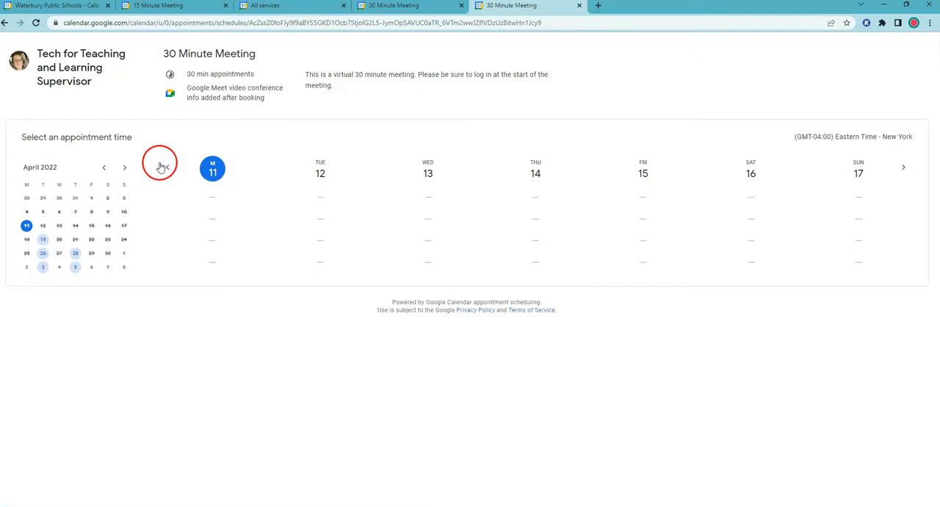
{"action": "left_click", "coordinate": [4, 23]}
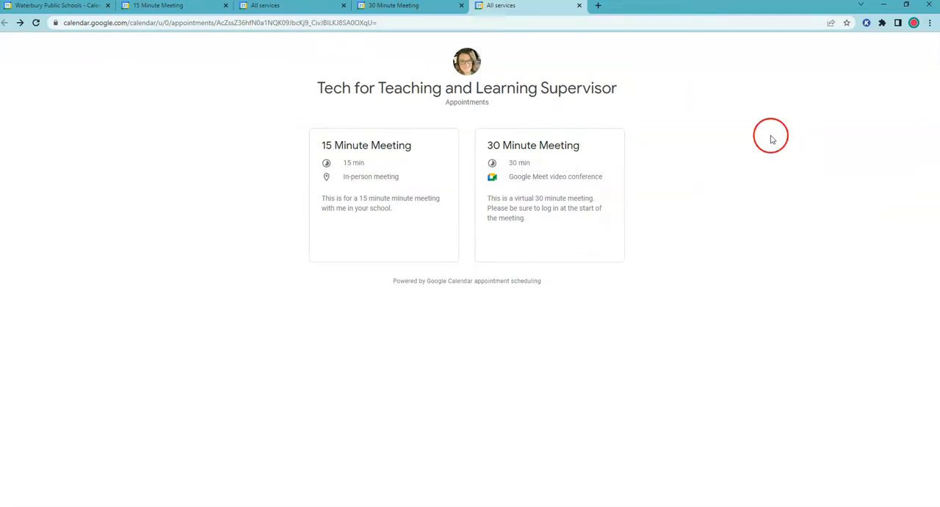
{"action": "left_click", "coordinate": [52, 11]}
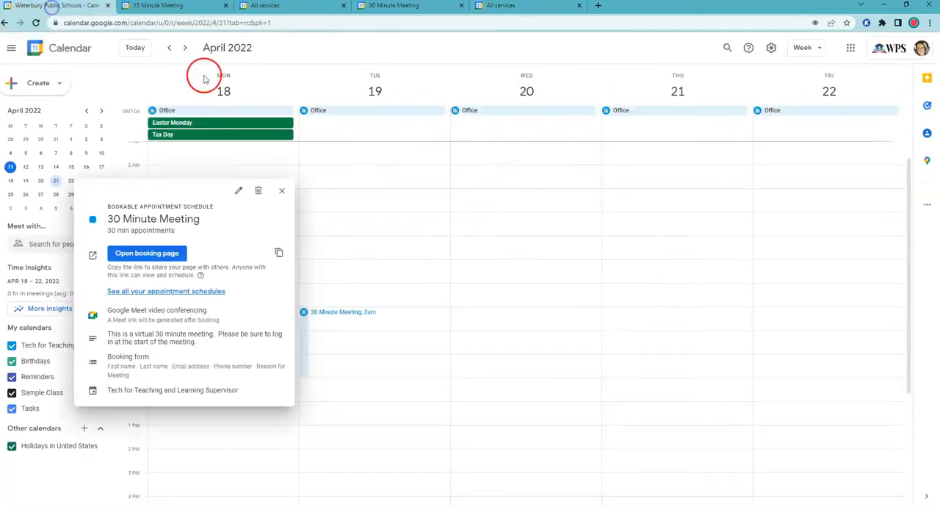
{"action": "left_click", "coordinate": [283, 193]}
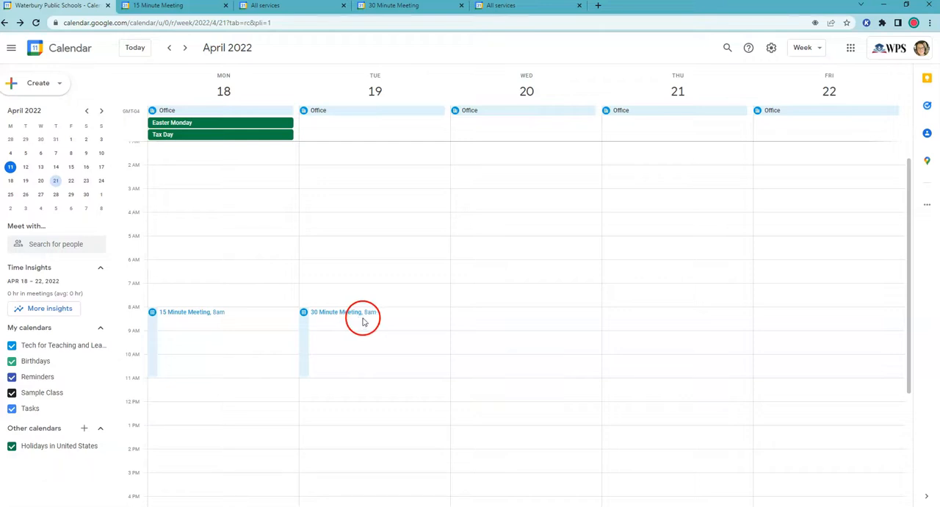
- Add availability on Wednesday, April 20, from 11:00am to 1:00pm to the existing 15 Minute Meeting schedule for this week only
{"action": "scroll", "coordinate": [564, 360], "scroll_direction": "down", "scroll_amount": 1}
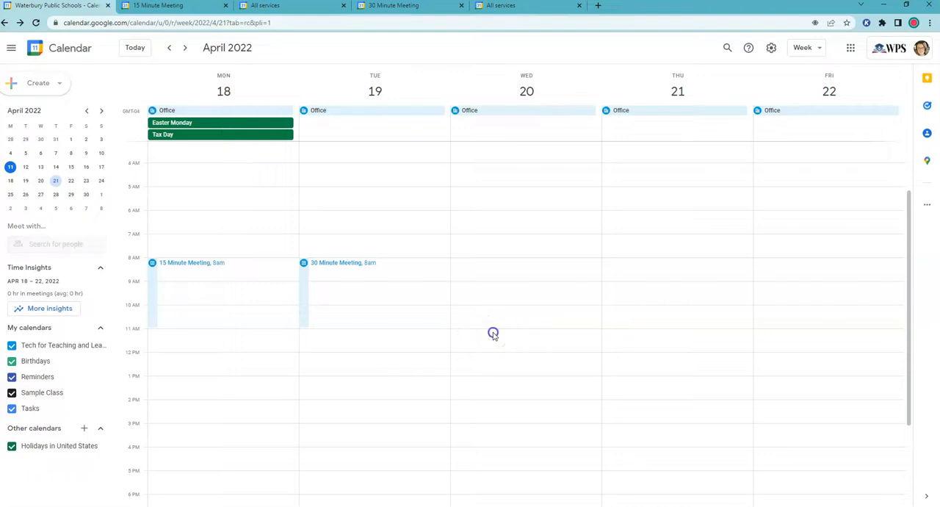
{"action": "left_click", "coordinate": [493, 336]}
{"action": "left_click", "coordinate": [396, 196]}
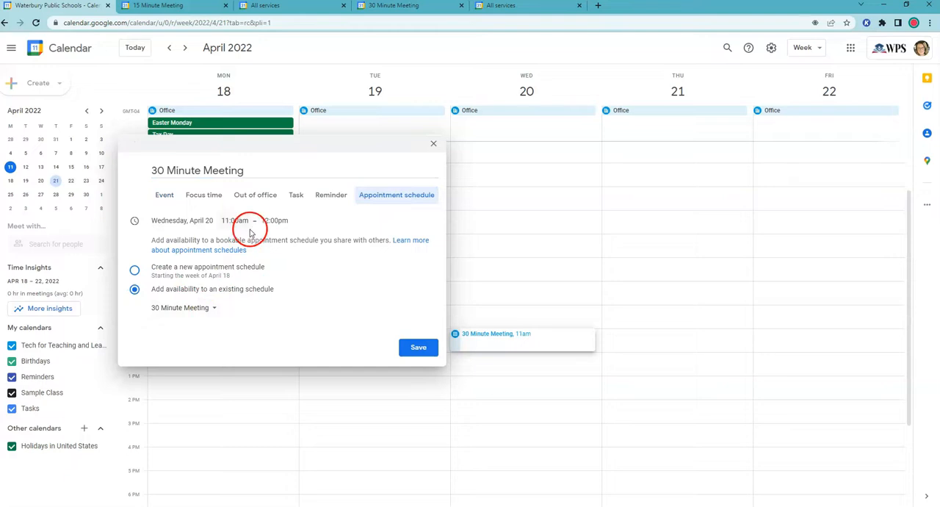
{"action": "left_click", "coordinate": [273, 221]}
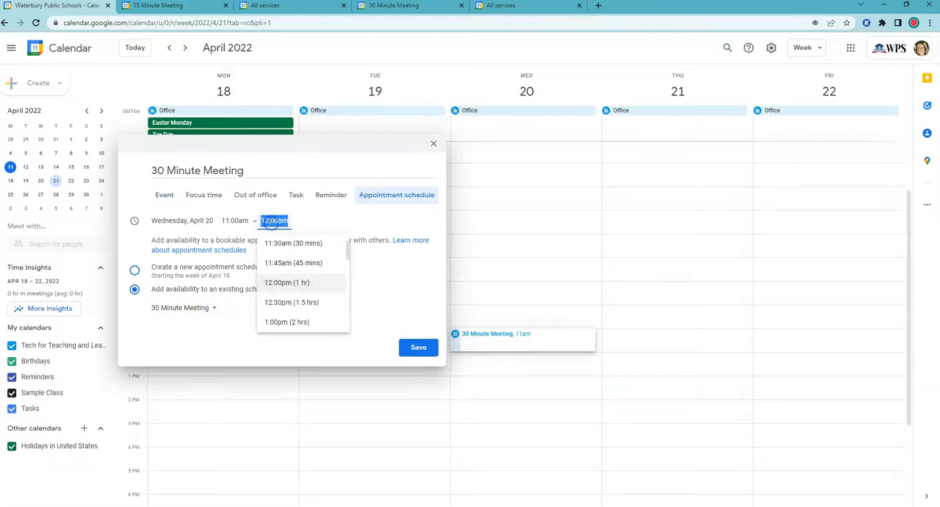
{"action": "left_click", "coordinate": [274, 321]}
{"action": "left_click", "coordinate": [209, 307]}
{"action": "left_click", "coordinate": [183, 328]}
{"action": "left_click", "coordinate": [418, 347]}
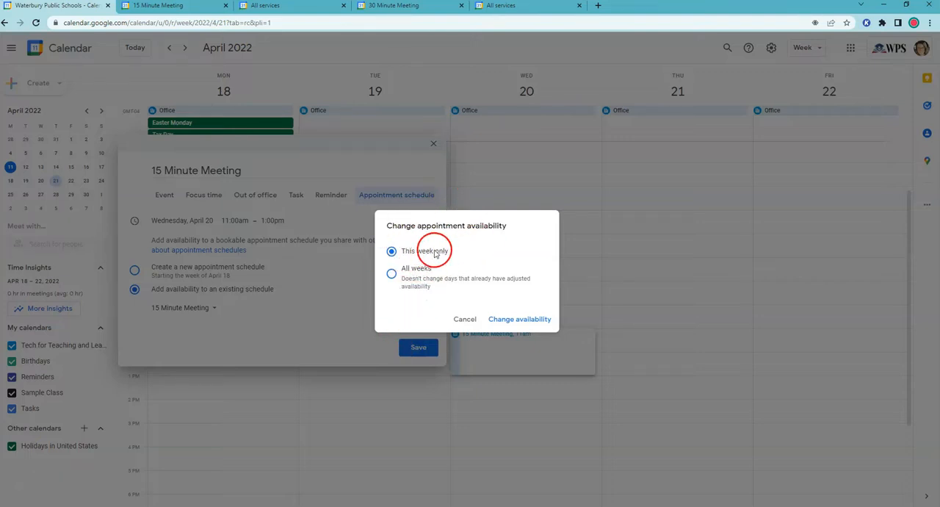
{"action": "left_click", "coordinate": [520, 319]}
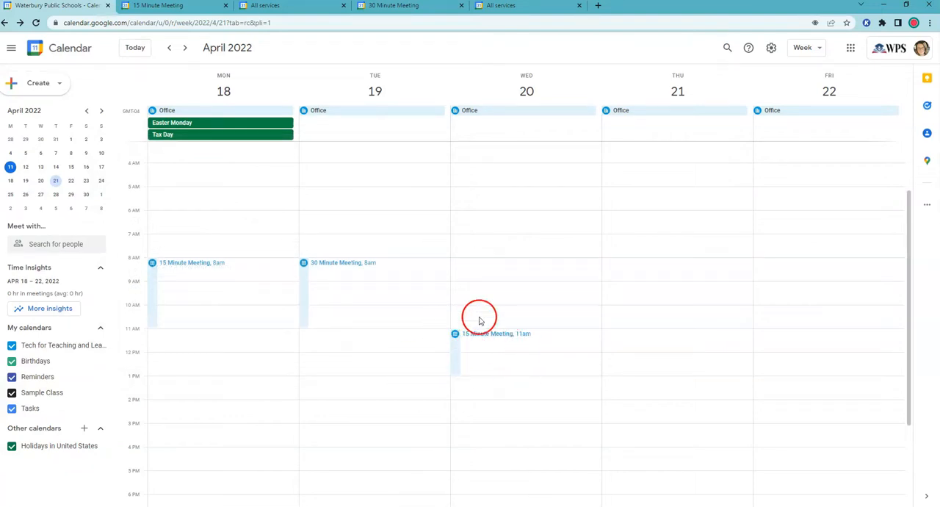
- Check the 15 Minute Meeting booking page for the weeks of April 18, April 25 and May 2, glance at the 30 Minute Meeting page, and return to the calendar
{"action": "left_click", "coordinate": [163, 5]}
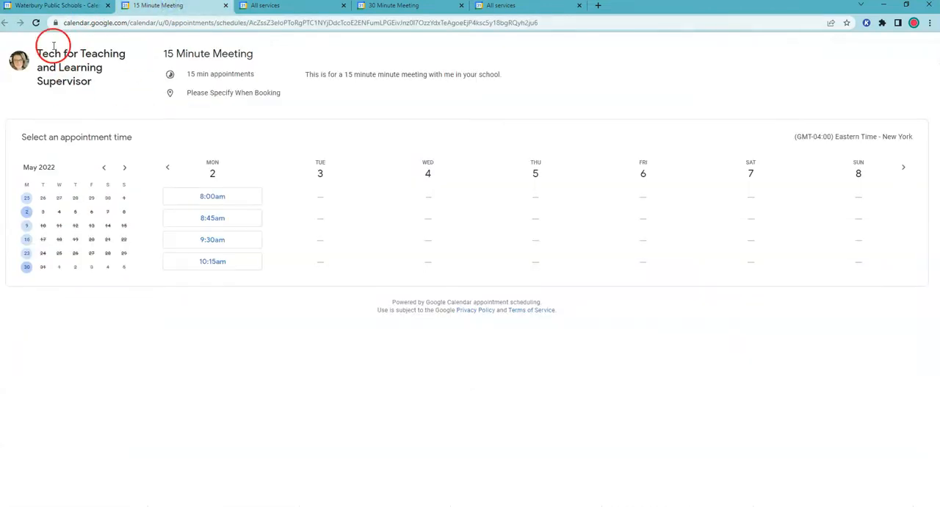
{"action": "left_click", "coordinate": [104, 169]}
{"action": "left_click", "coordinate": [26, 227]}
{"action": "left_click", "coordinate": [25, 240]}
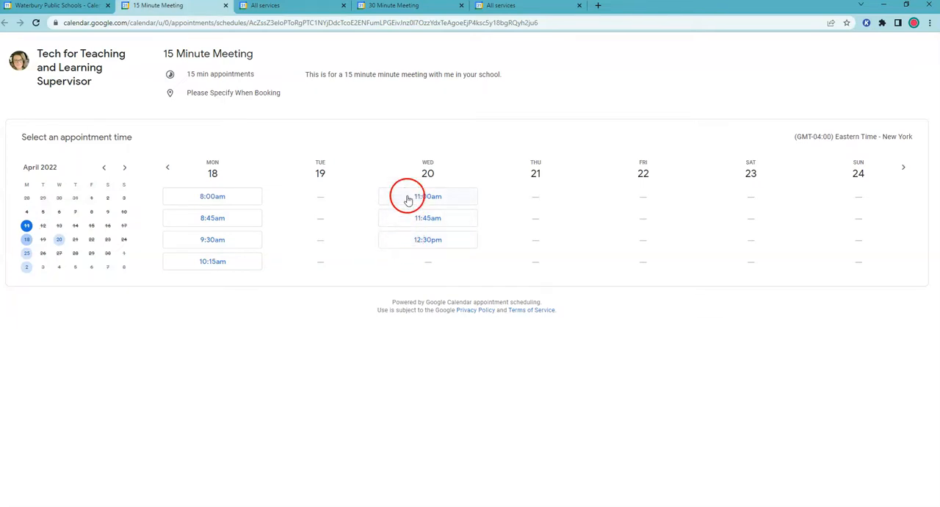
{"action": "left_click", "coordinate": [28, 253]}
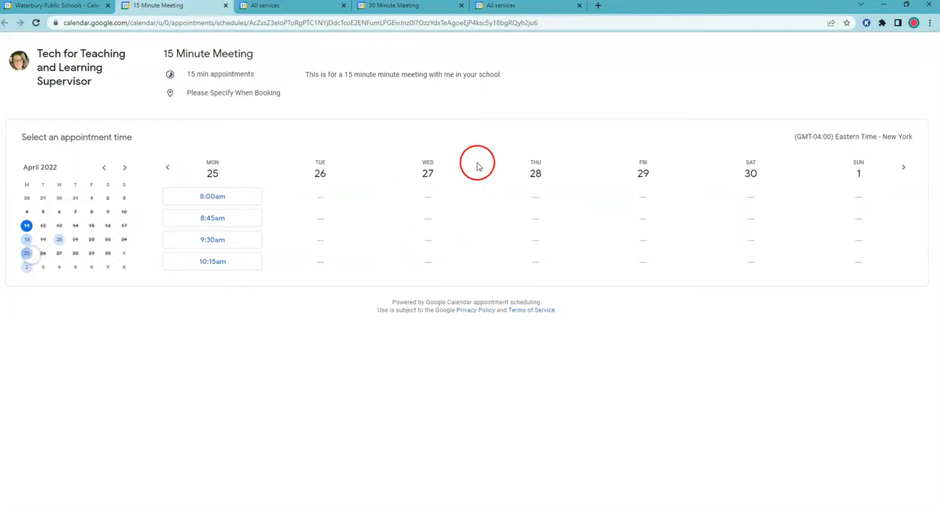
{"action": "left_click", "coordinate": [23, 269]}
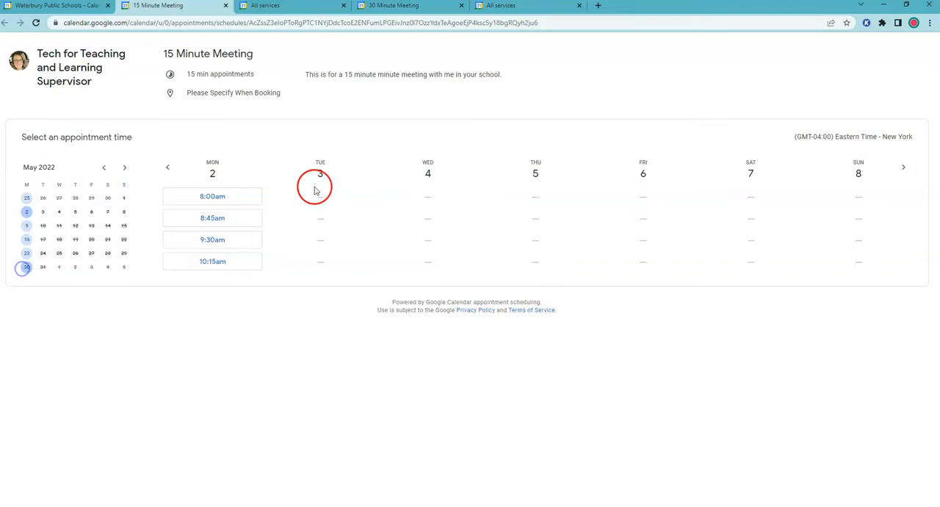
{"action": "left_click", "coordinate": [521, 6]}
{"action": "left_click", "coordinate": [394, 5]}
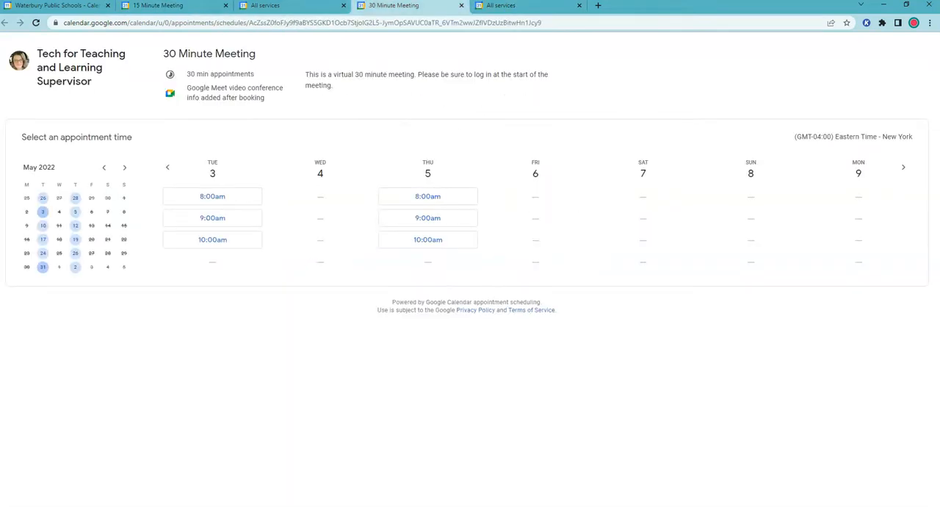
{"action": "left_click", "coordinate": [73, 7]}
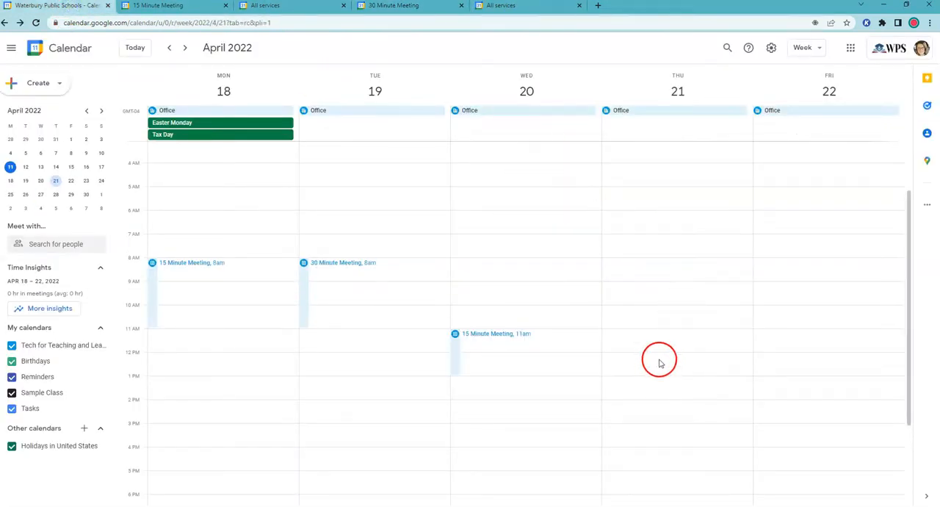
- Add availability on Thursday, April 21, from 12:00pm to 3:00pm to the existing 30 Minute Meeting schedule and save it
{"action": "left_click", "coordinate": [659, 363]}
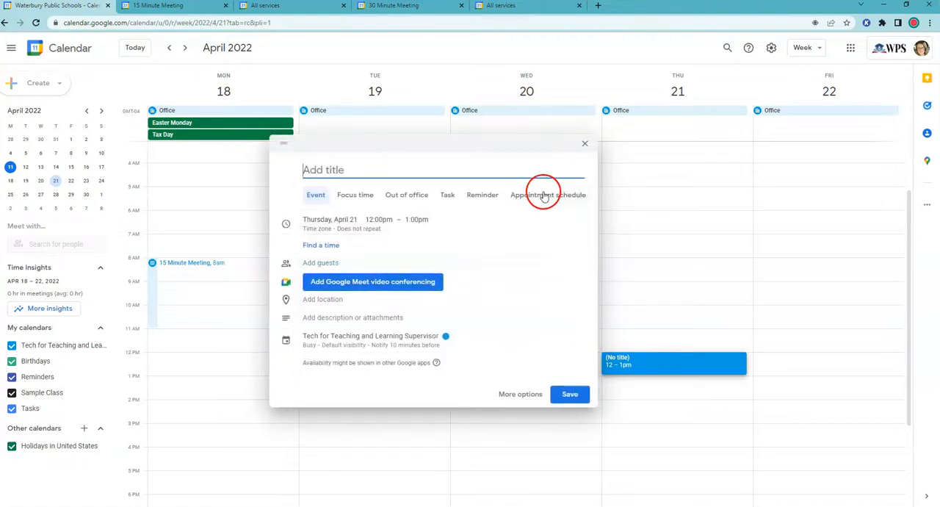
{"action": "left_click", "coordinate": [544, 195]}
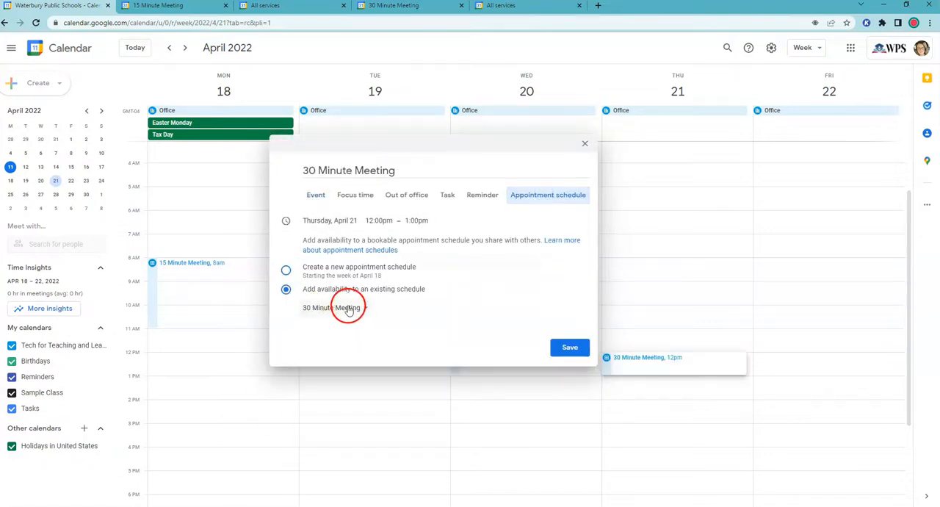
{"action": "left_click", "coordinate": [380, 221]}
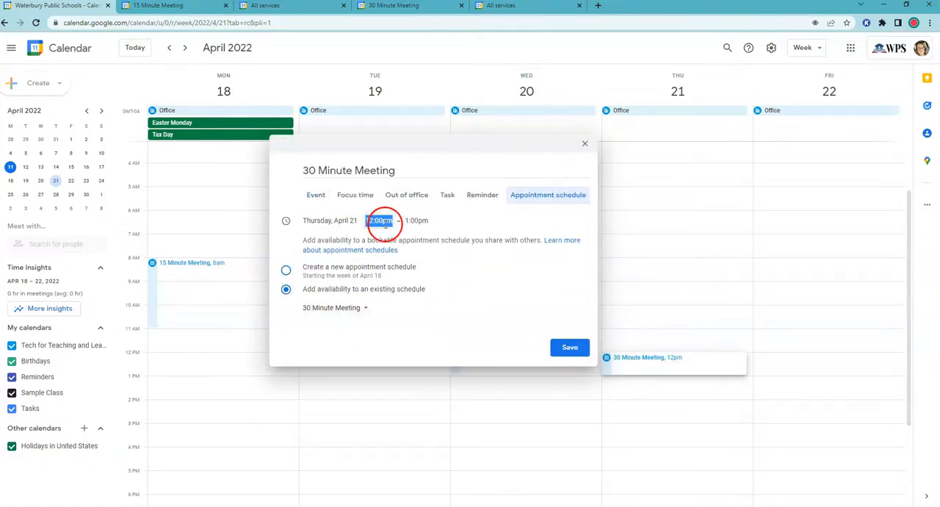
{"action": "left_click", "coordinate": [418, 221]}
{"action": "scroll", "coordinate": [441, 316], "scroll_direction": "down", "scroll_amount": 2}
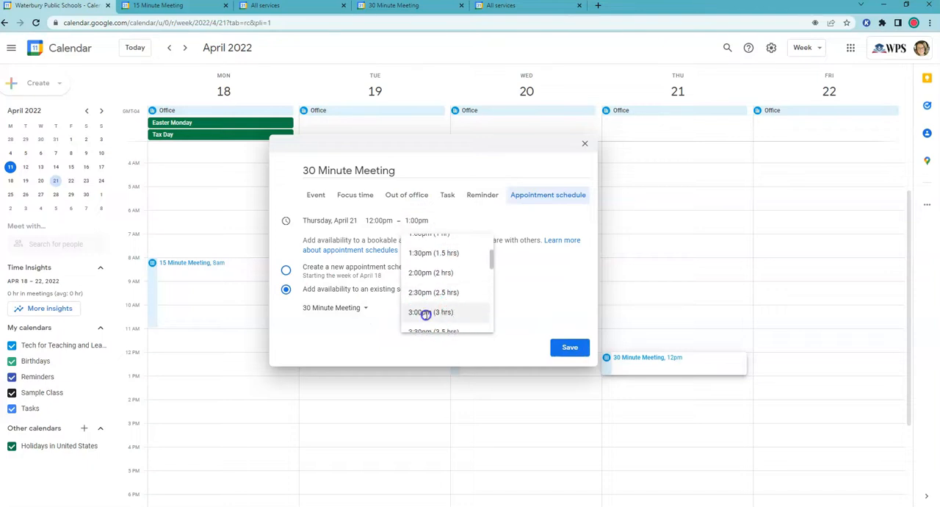
{"action": "left_click", "coordinate": [426, 313]}
{"action": "left_click", "coordinate": [575, 350]}
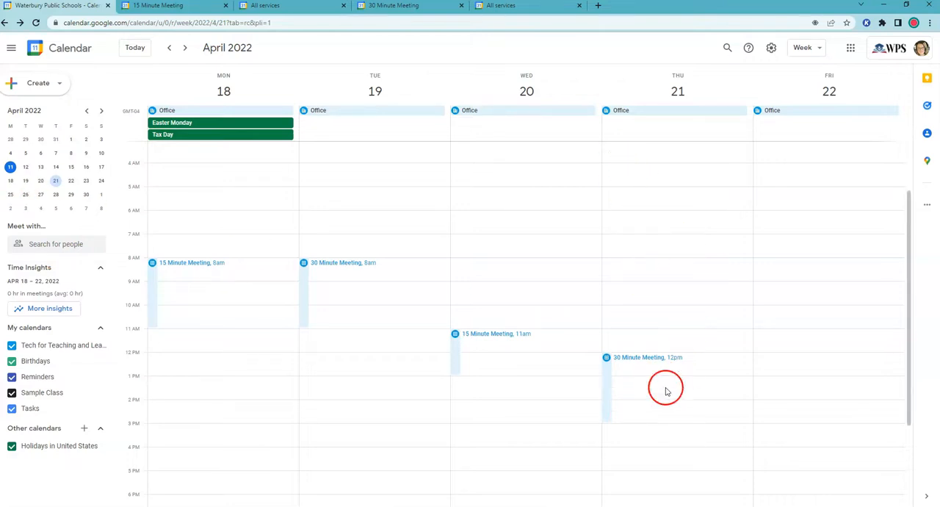
- Add availability on Wednesday, April 27, from 12:00pm to 3:00pm to the existing 30 Minute Meeting schedule and save it
{"action": "left_click", "coordinate": [25, 194]}
{"action": "left_click", "coordinate": [495, 309]}
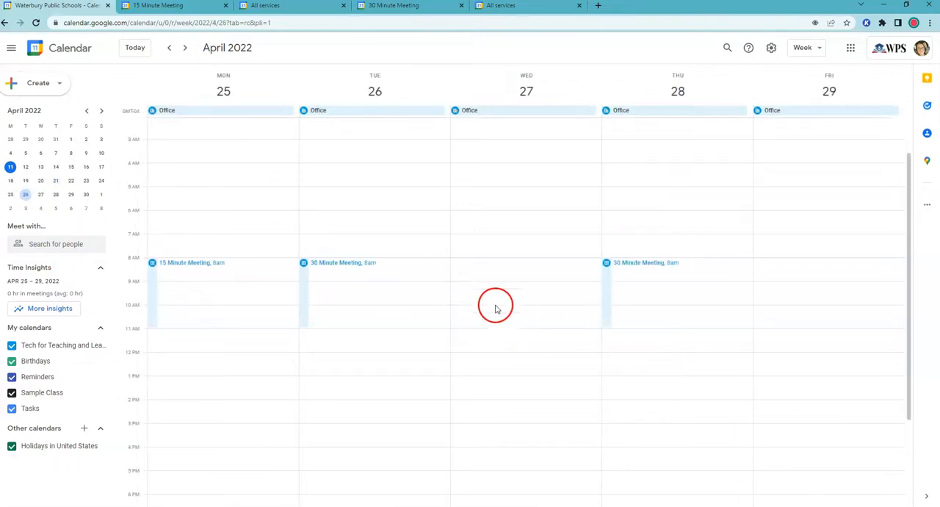
{"action": "left_click", "coordinate": [477, 362]}
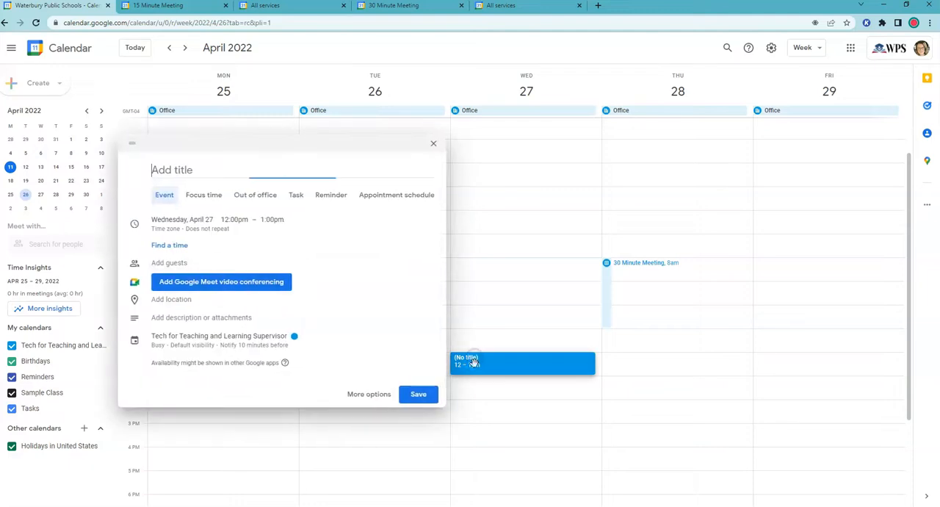
{"action": "left_click", "coordinate": [407, 196]}
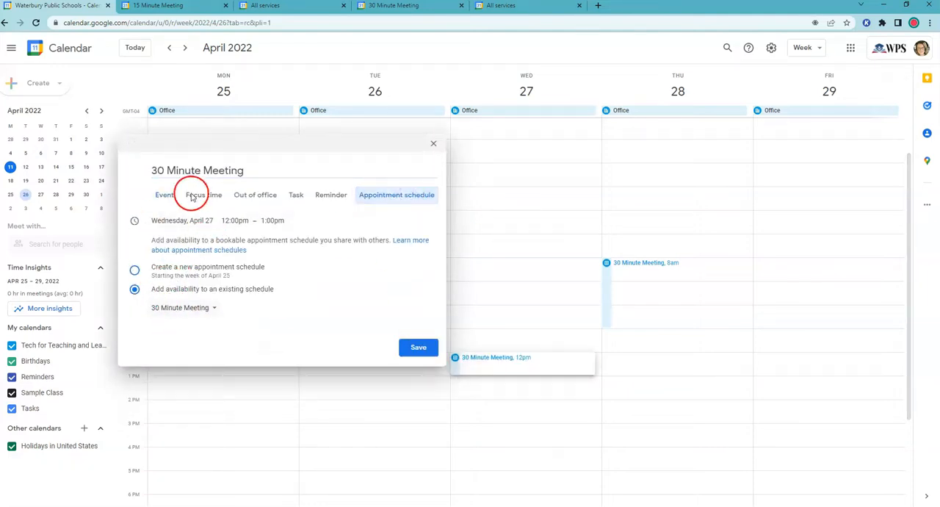
{"action": "left_click", "coordinate": [272, 221]}
{"action": "scroll", "coordinate": [309, 305], "scroll_direction": "down", "scroll_amount": 3}
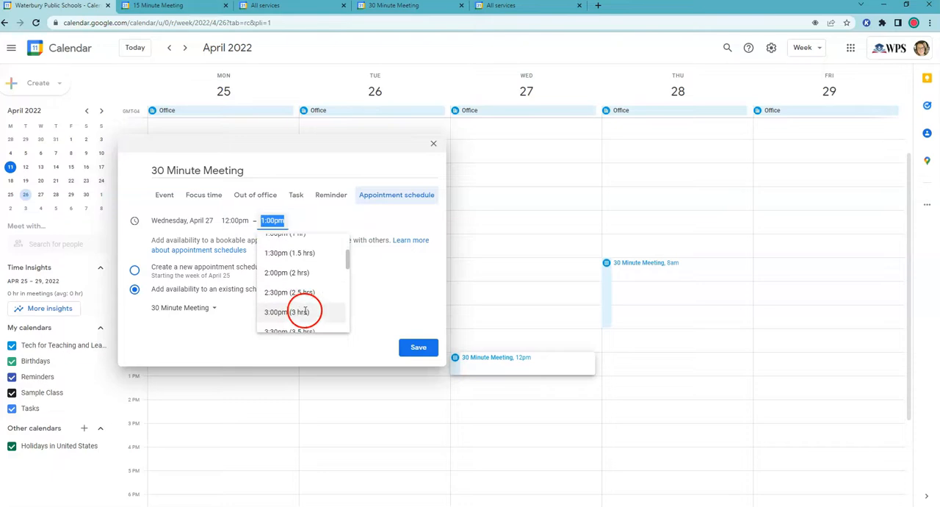
{"action": "left_click", "coordinate": [295, 312]}
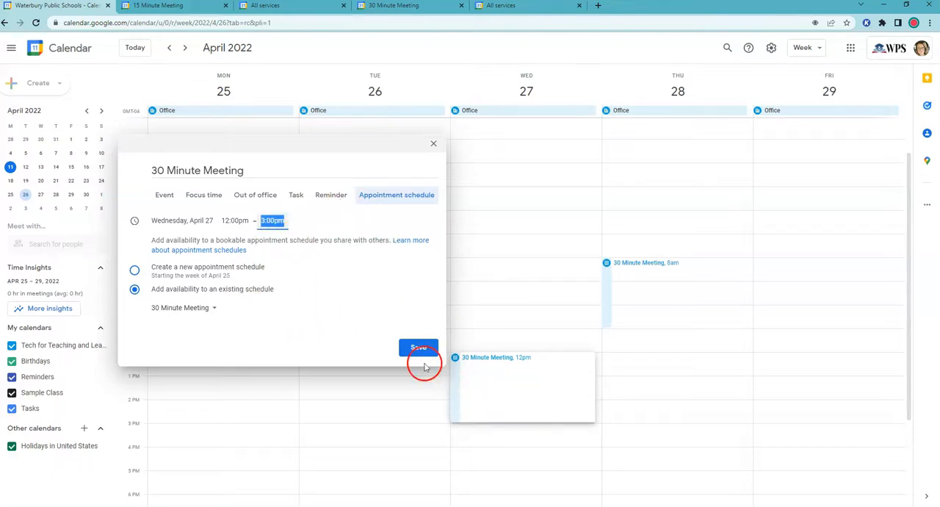
{"action": "left_click", "coordinate": [419, 351]}
{"action": "left_click", "coordinate": [526, 321]}
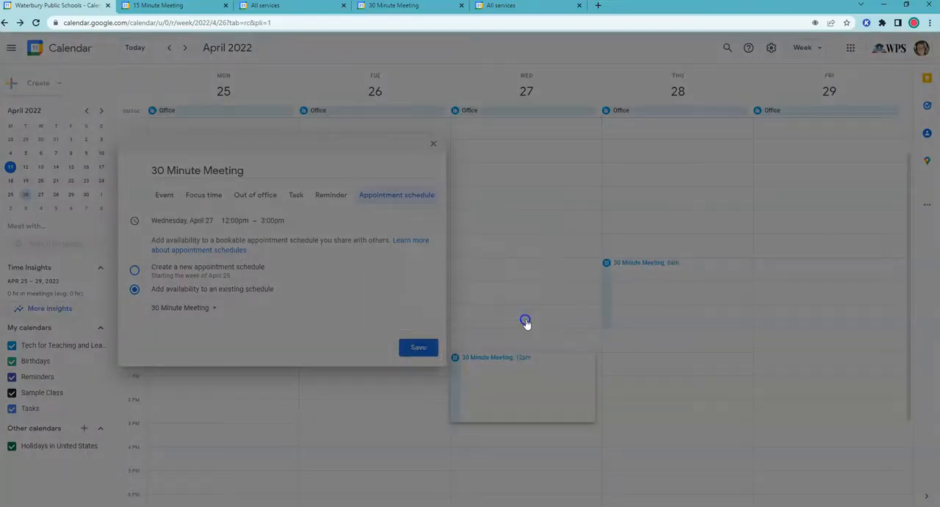
{"action": "left_click", "coordinate": [321, 127]}
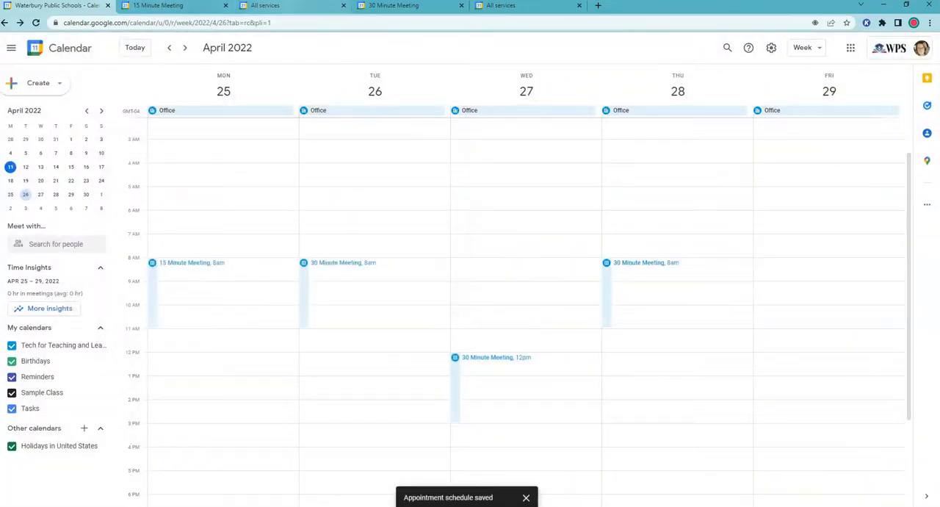
- Reload the 30 Minute Meeting booking page, check the times from April 27 and from April 26, and return to the page listing all appointment schedules
{"action": "left_click", "coordinate": [514, 6]}
{"action": "left_click", "coordinate": [394, 5]}
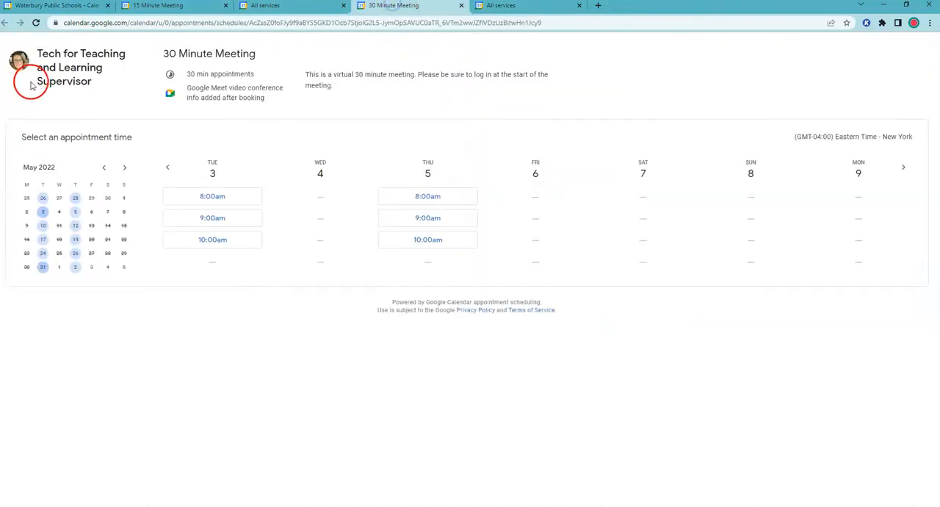
{"action": "left_click", "coordinate": [35, 22]}
{"action": "left_click", "coordinate": [60, 253]}
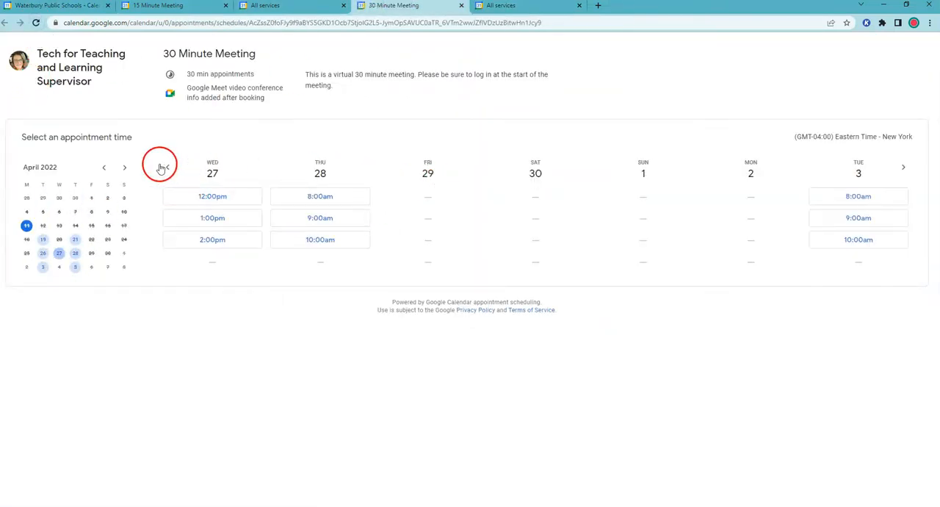
{"action": "left_click", "coordinate": [42, 254]}
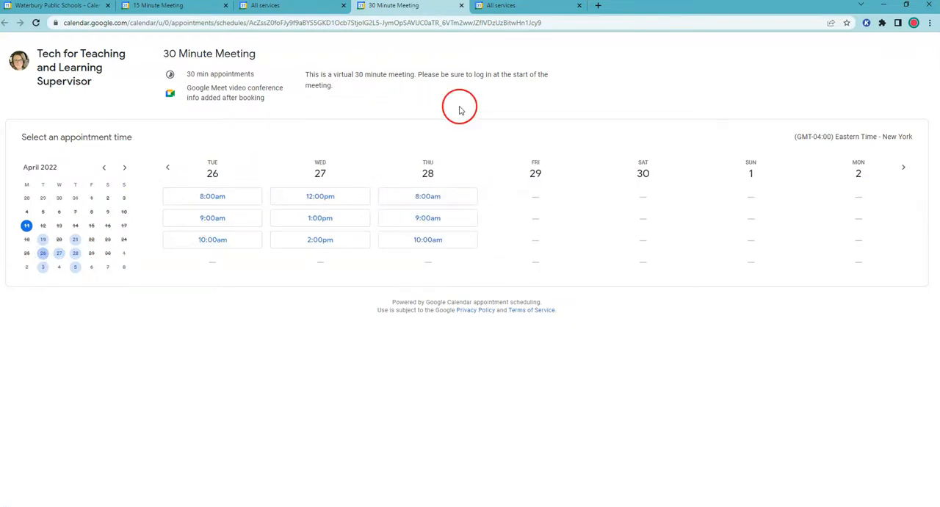
{"action": "left_click", "coordinate": [514, 7]}
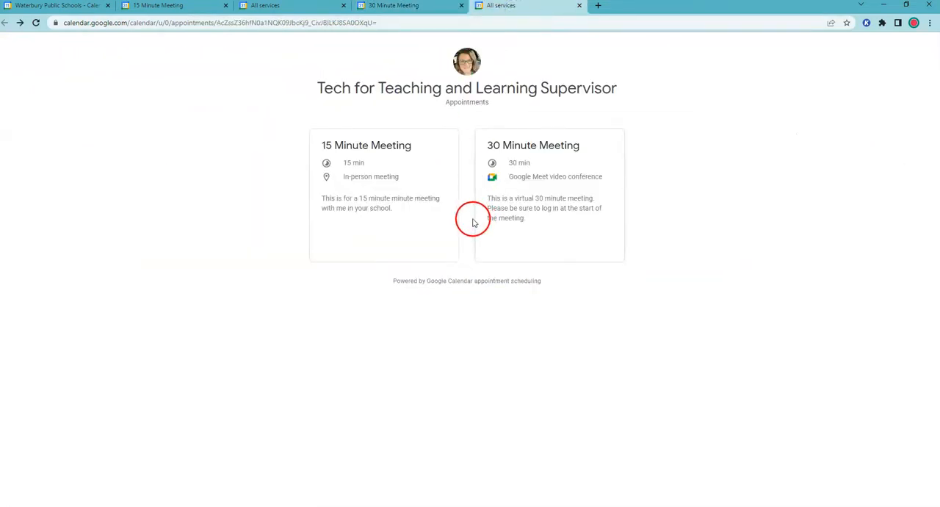